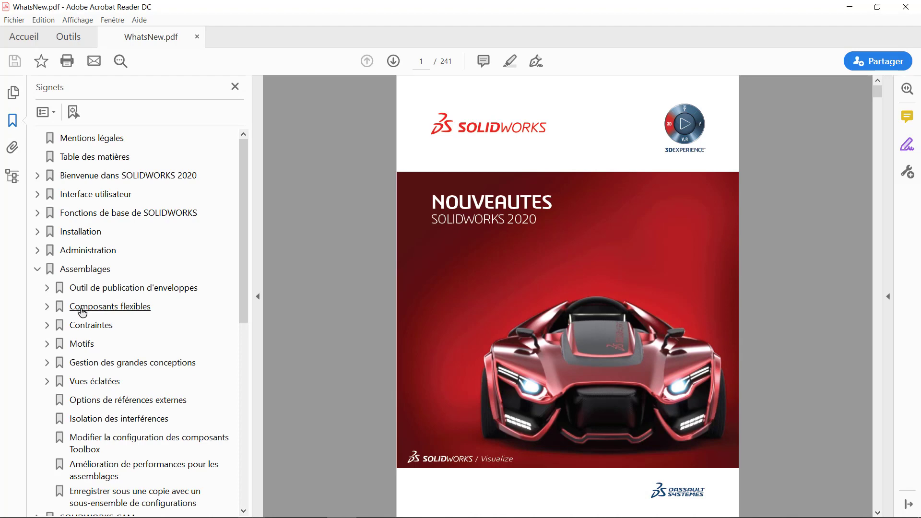
Read the Composants flexibles section under Assemblages in the What's New PDF, and close the document
left_click(83, 313)
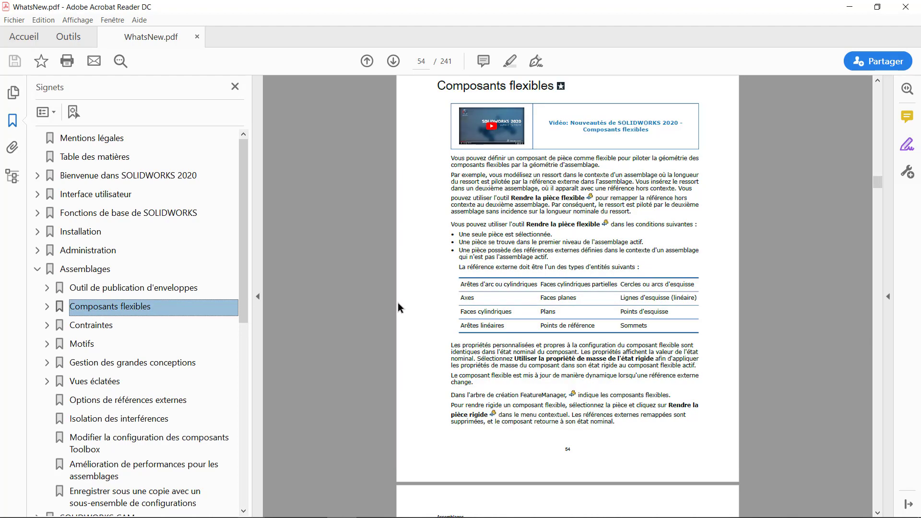
left_click(906, 7)
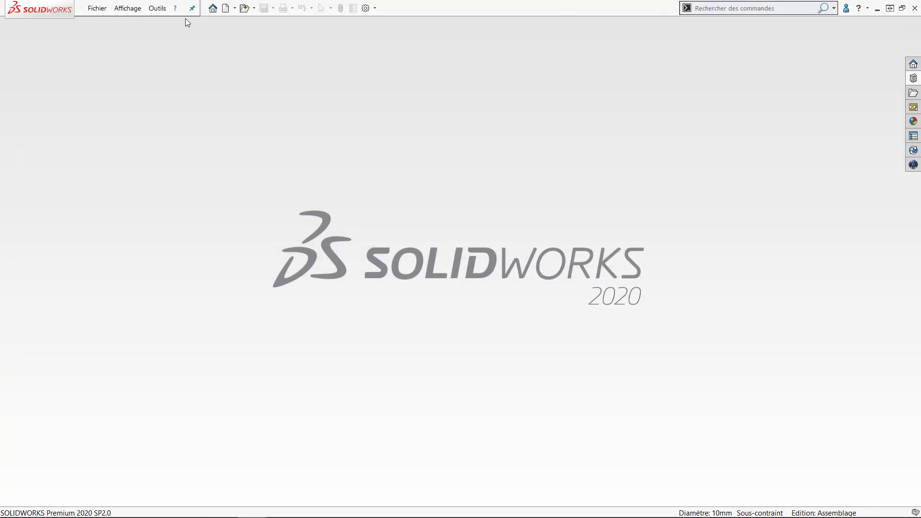
Open the SOLIDWORKS help, search for "composant flexible", and view the Composants flexibles topic from Nouveautés with its video
left_click(176, 8)
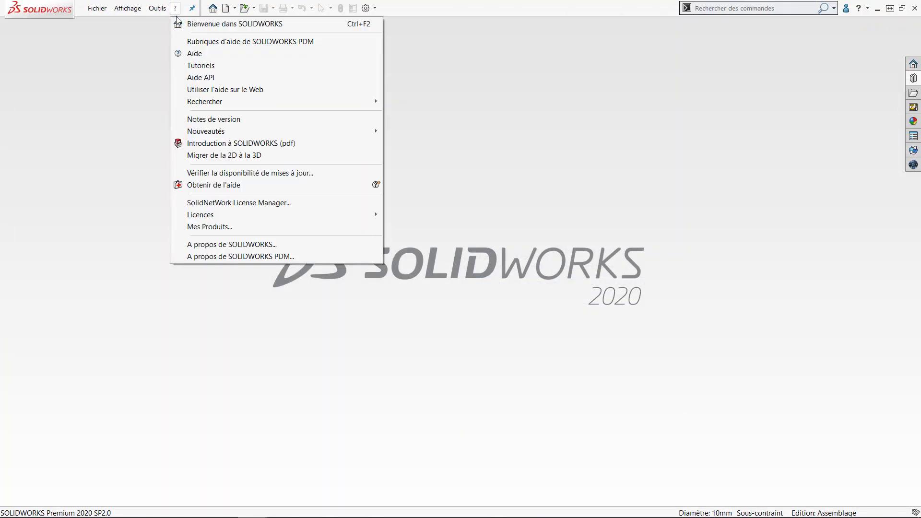
left_click(198, 53)
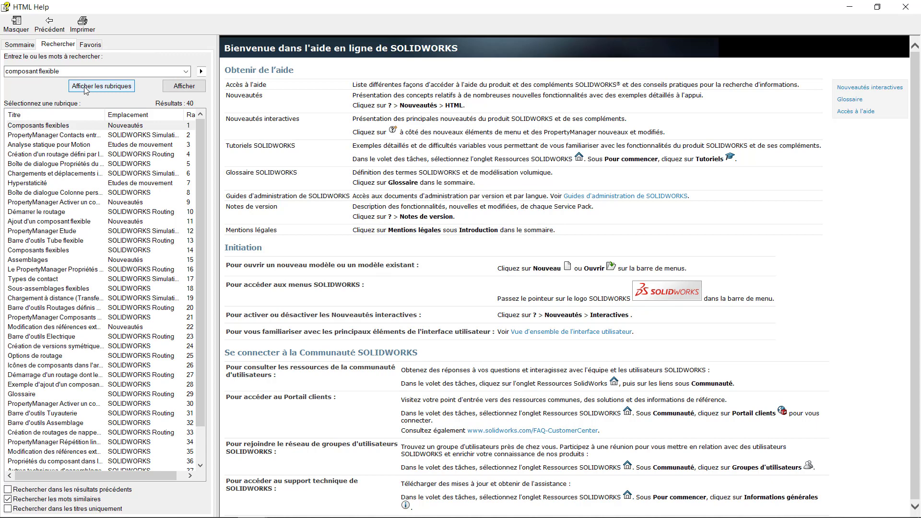
double_click(22, 126)
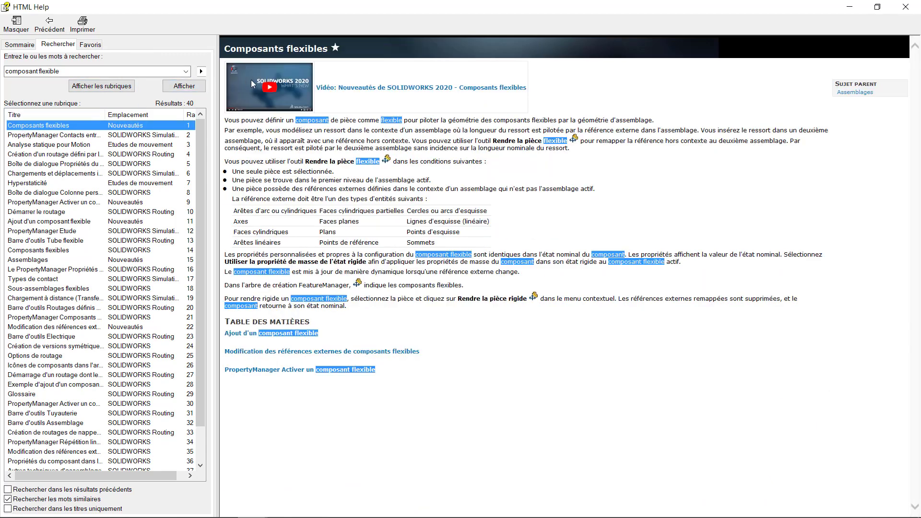
left_click(295, 89)
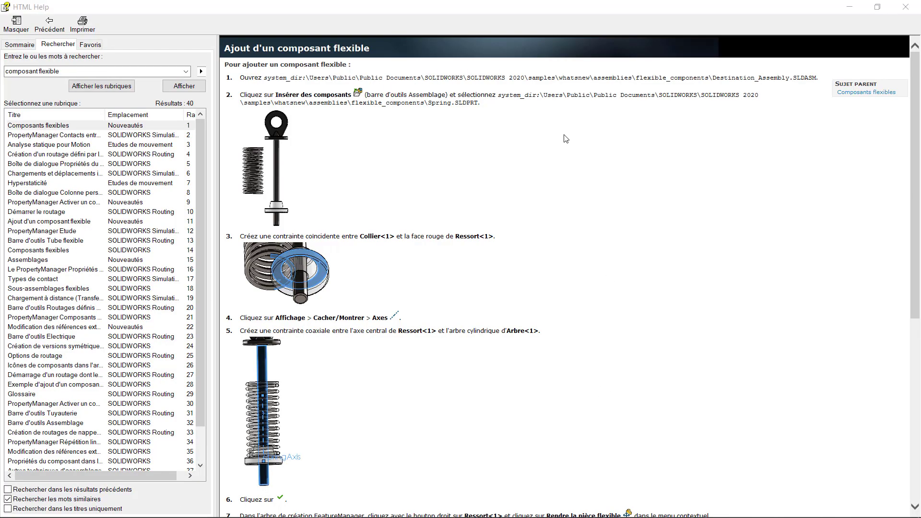
Highlight the sample file path in the help topic, and browse in File Explorer to Documents publics under C:\Utilisateurs\Public
left_click_drag(568, 95, 574, 105)
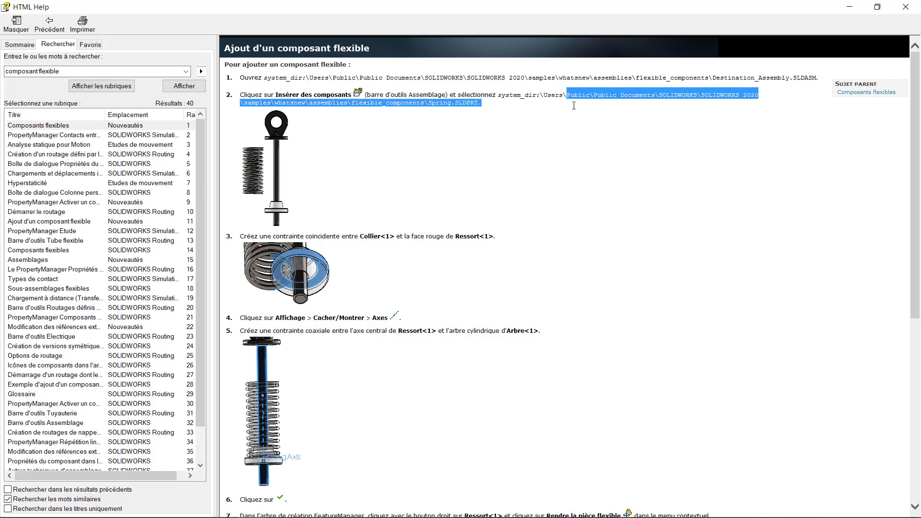
left_click(586, 129)
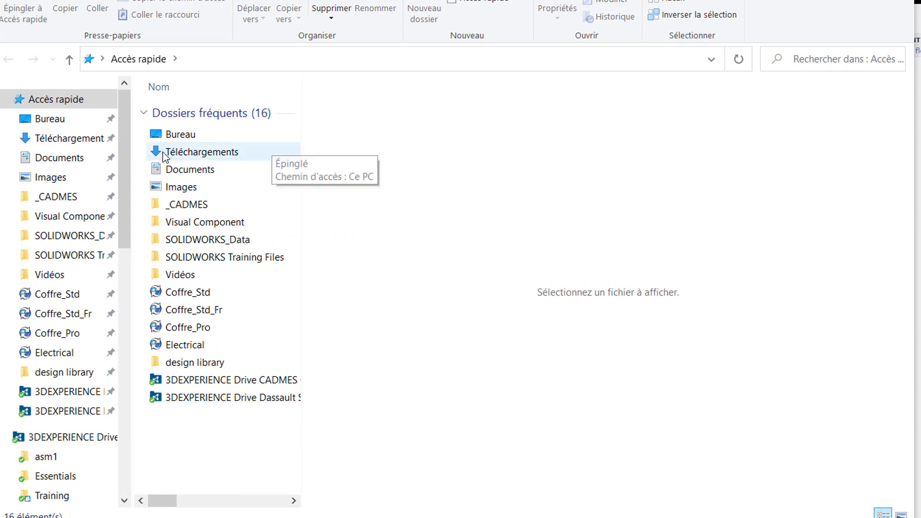
scroll(111, 286, "down", 11)
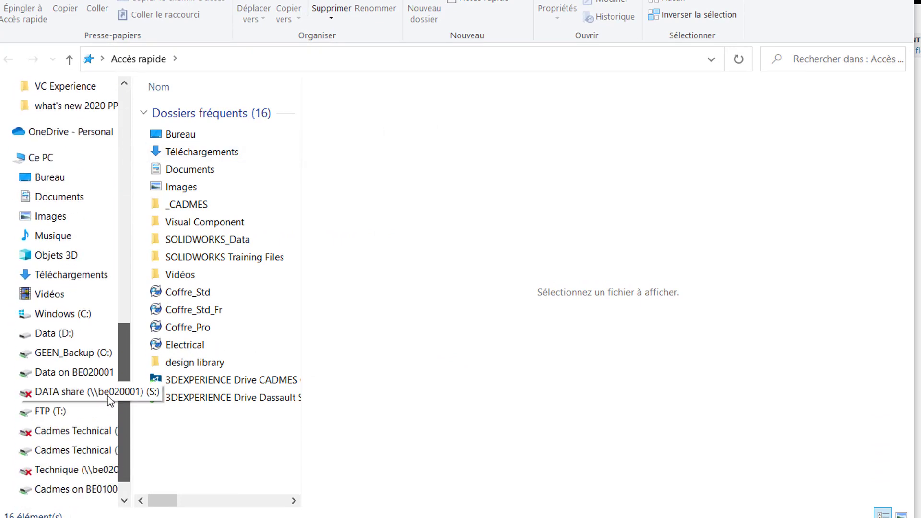
left_click(67, 313)
scroll(246, 432, "down", 3)
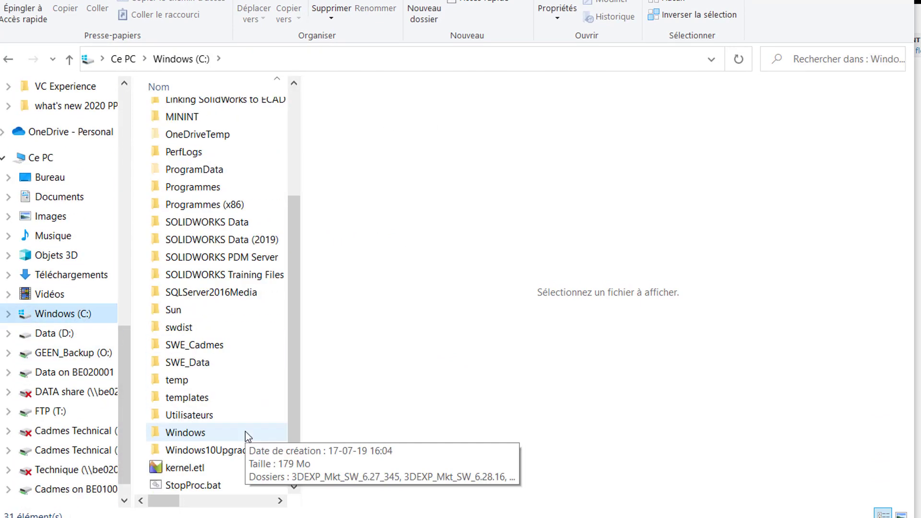
double_click(207, 415)
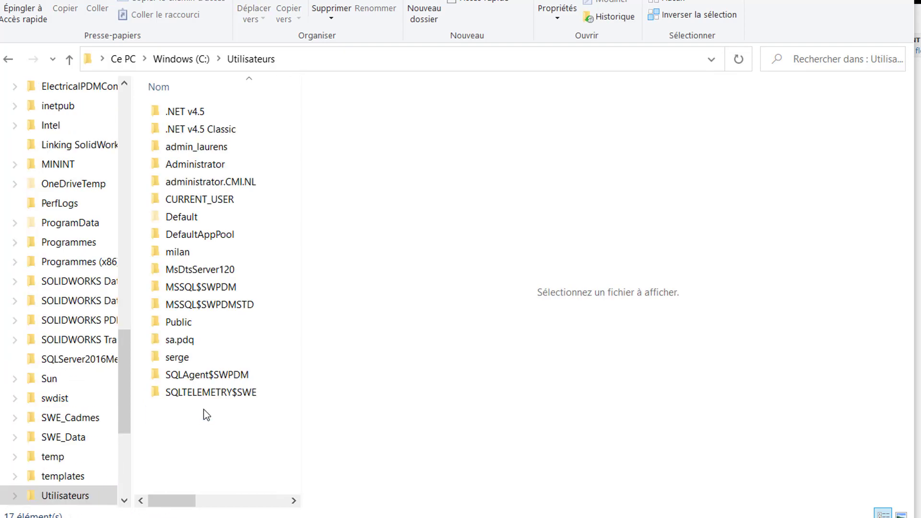
double_click(206, 323)
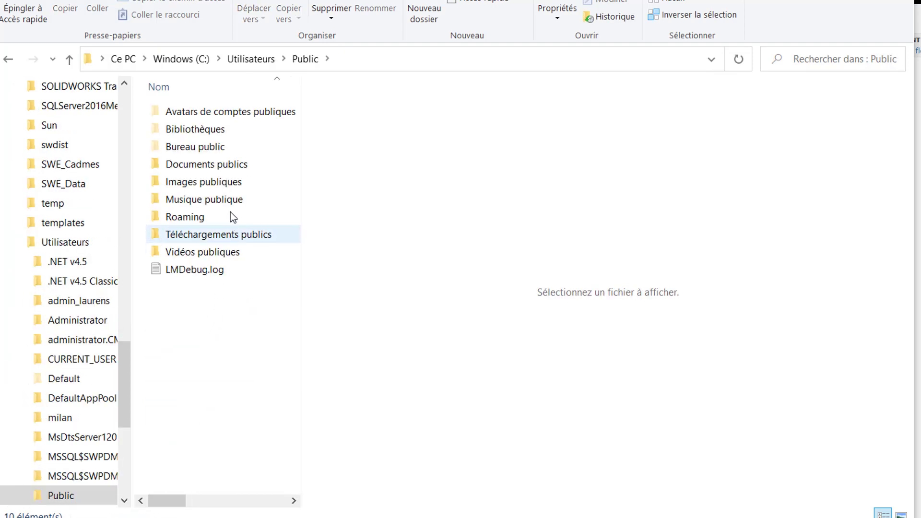
double_click(206, 164)
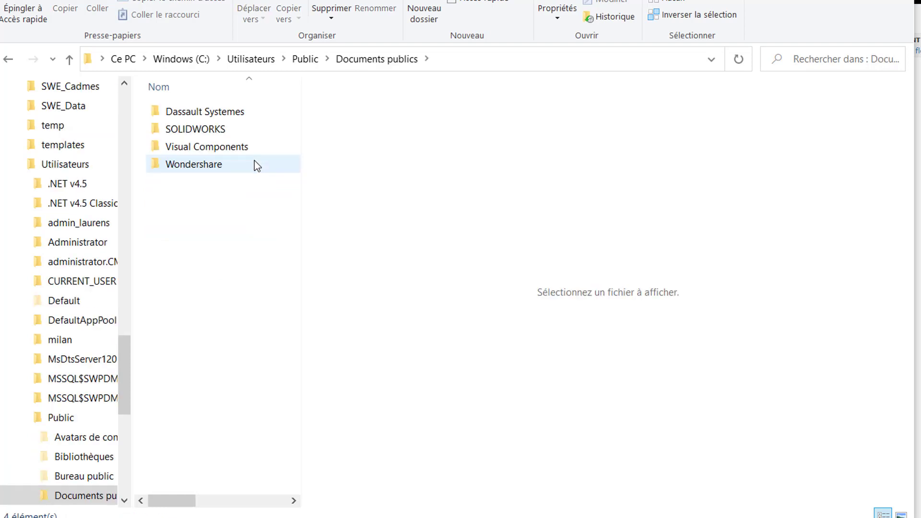
Open the subfolder SOLIDWORKS\SOLIDWORKS 2020\samples\whatsnew\assemblies\flexible_components
double_click(265, 135)
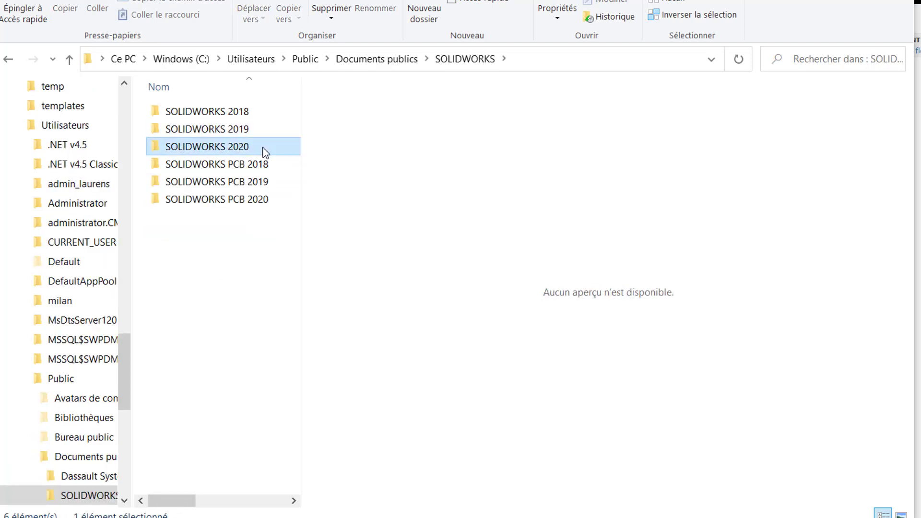
double_click(265, 147)
double_click(250, 134)
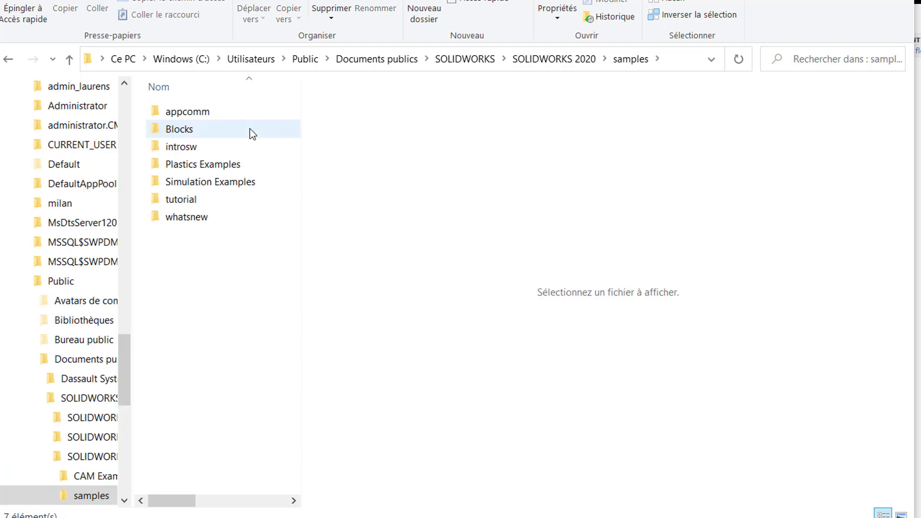
double_click(238, 217)
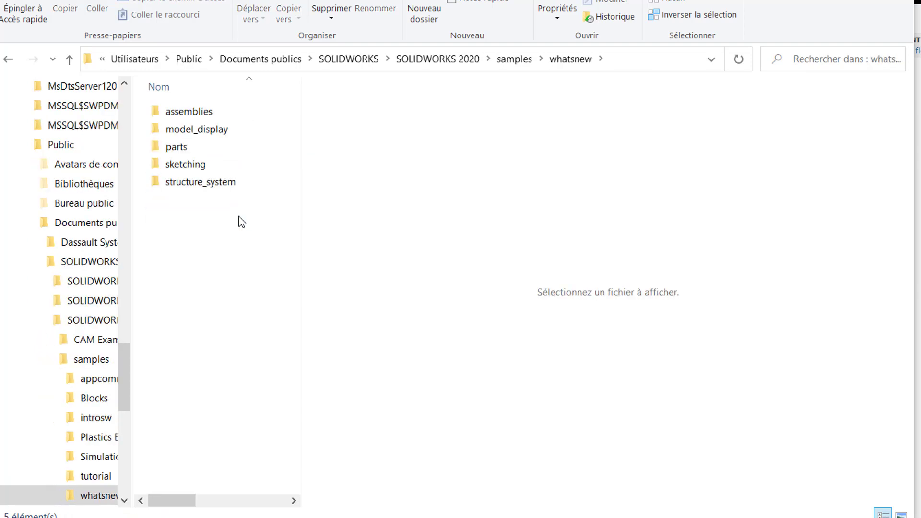
left_click(252, 113)
double_click(252, 114)
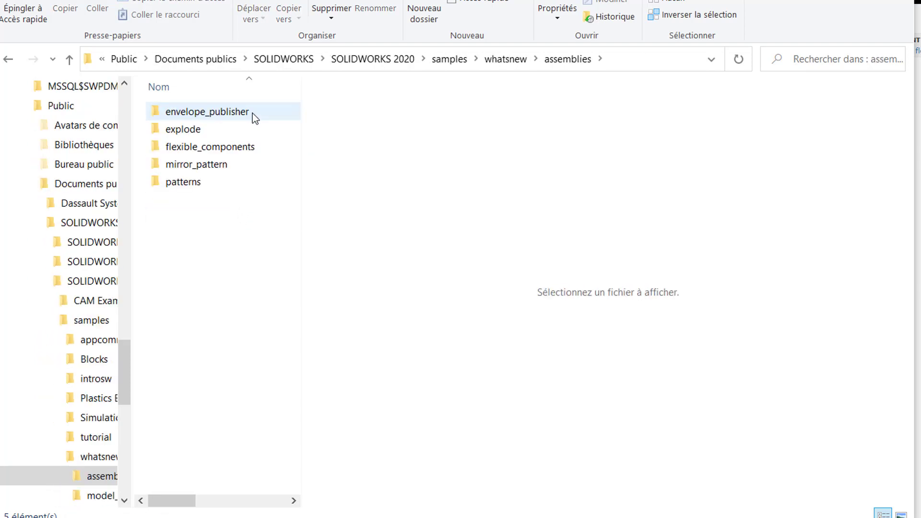
double_click(263, 146)
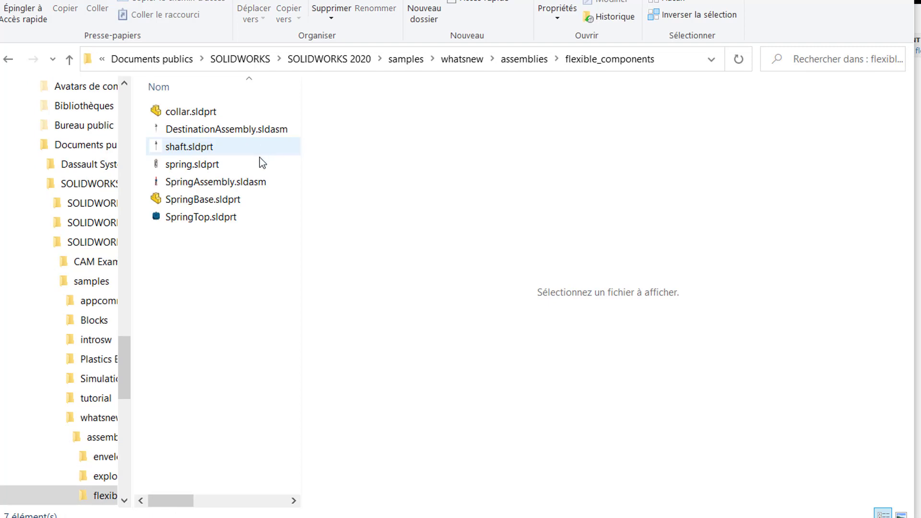
Preview SpringAssembly.sldasm, spring.sldprt and DestinationAssembly.sldasm, and open SpringAssembly.sldasm in SOLIDWORKS
left_click(249, 186)
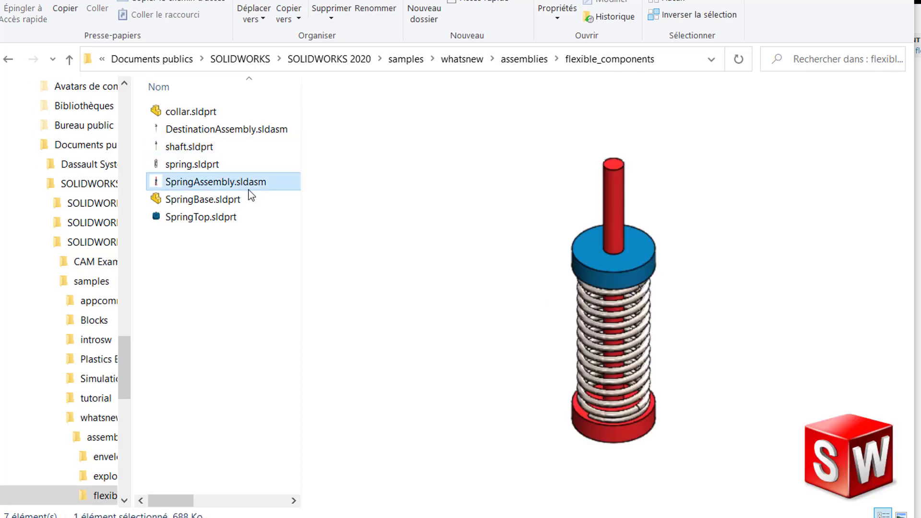
left_click(251, 166)
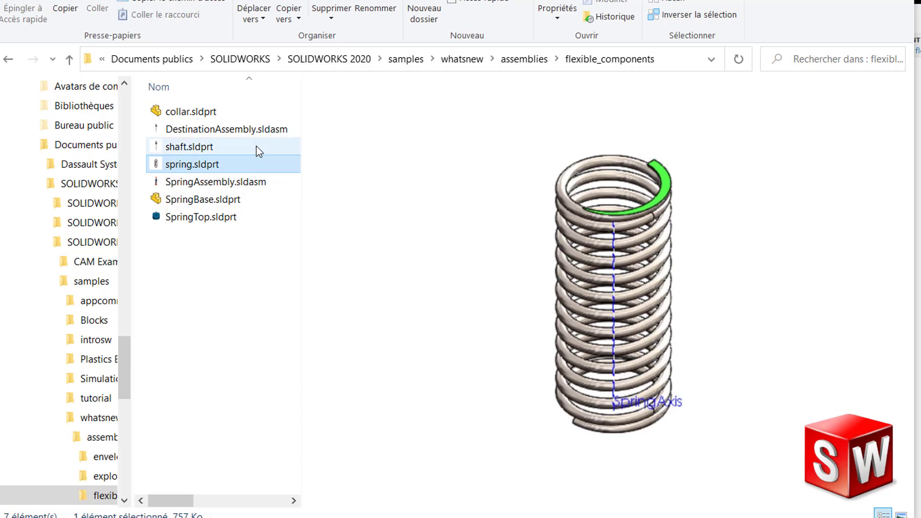
left_click(259, 133)
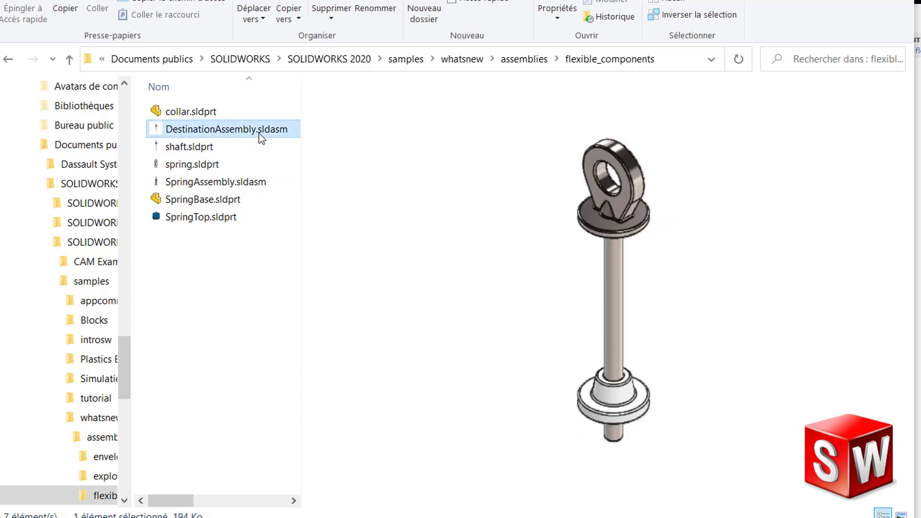
left_click(247, 182)
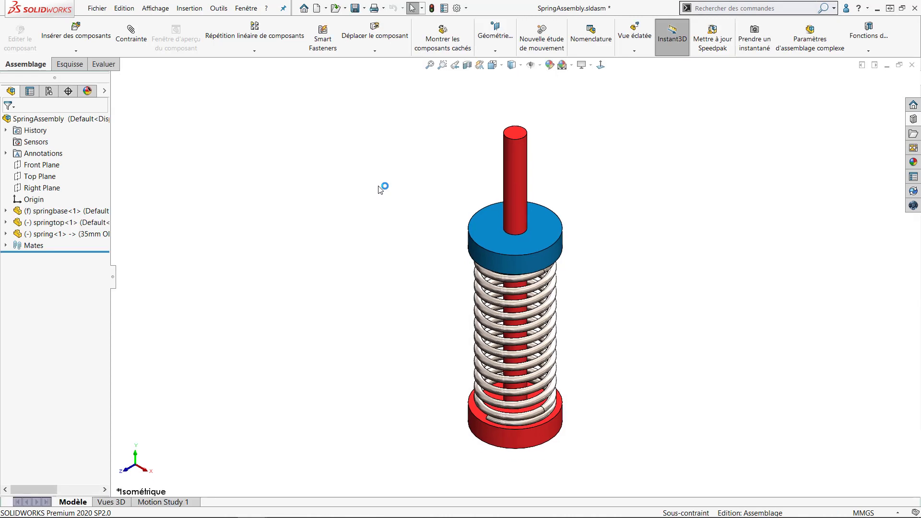
Move the blue springtop component up and back down along the red shaft, rebuilding the assembly after each move
left_click_drag(499, 258, 495, 200)
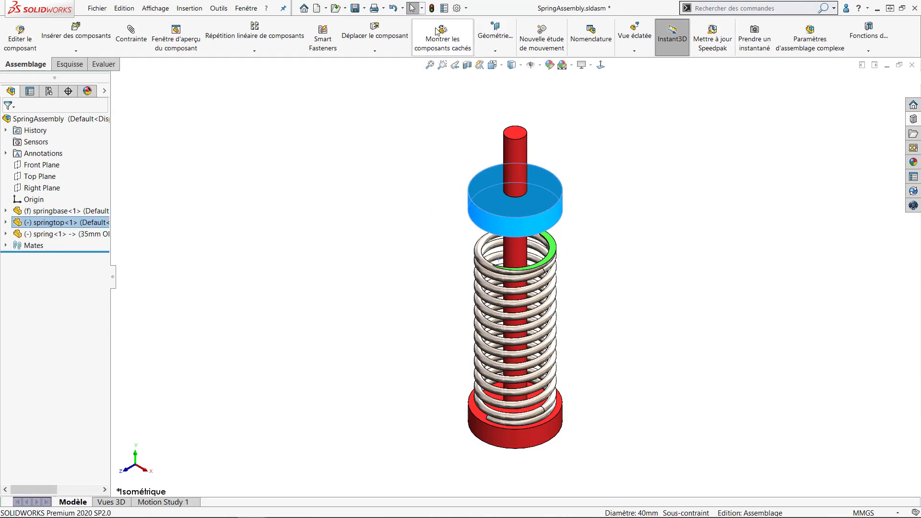
left_click(432, 9)
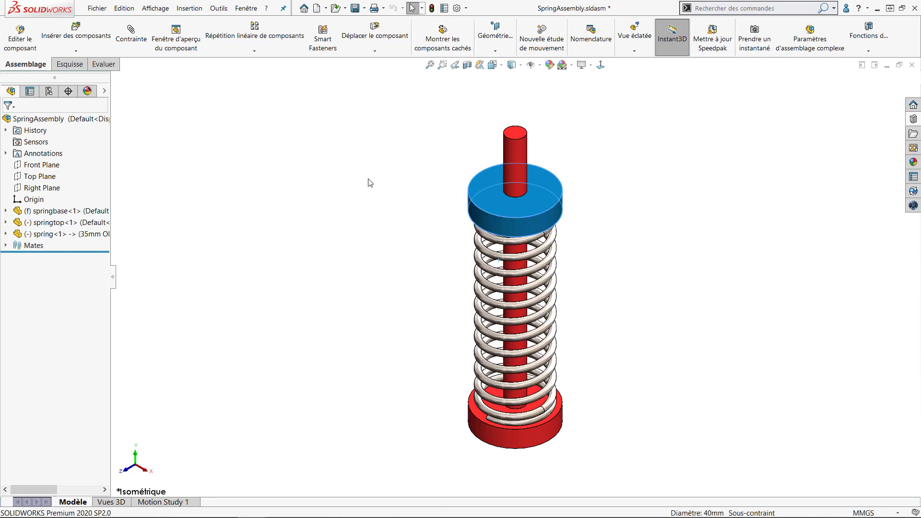
left_click_drag(493, 226, 494, 298)
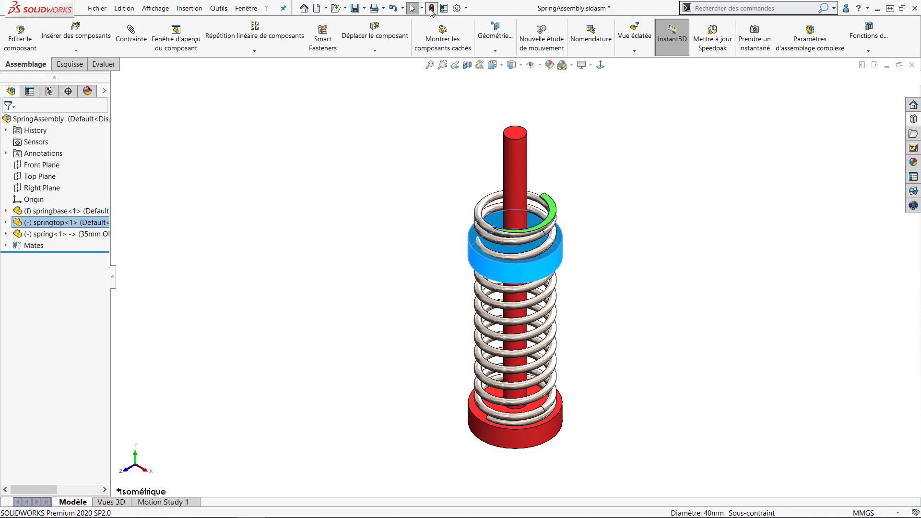
key("Escape")
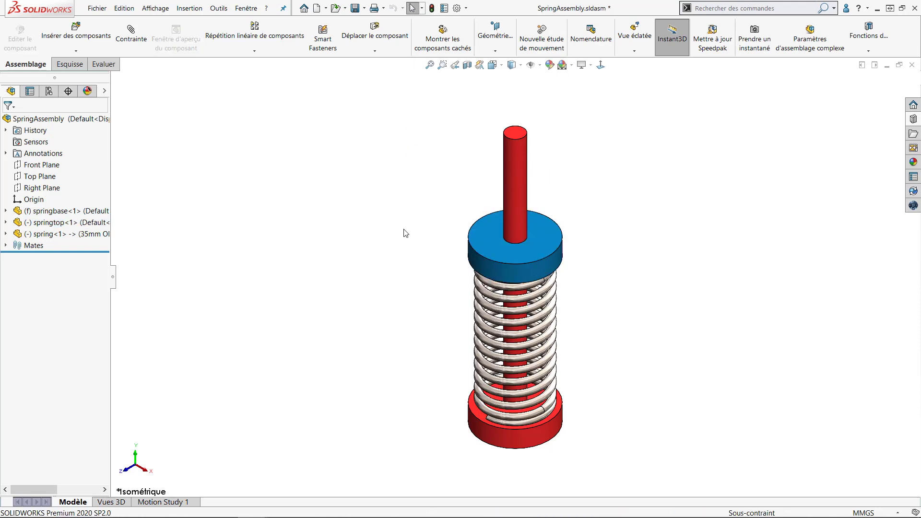
Expand the spring component in the feature tree and examine the reference relations of its End Plane
left_click(6, 235)
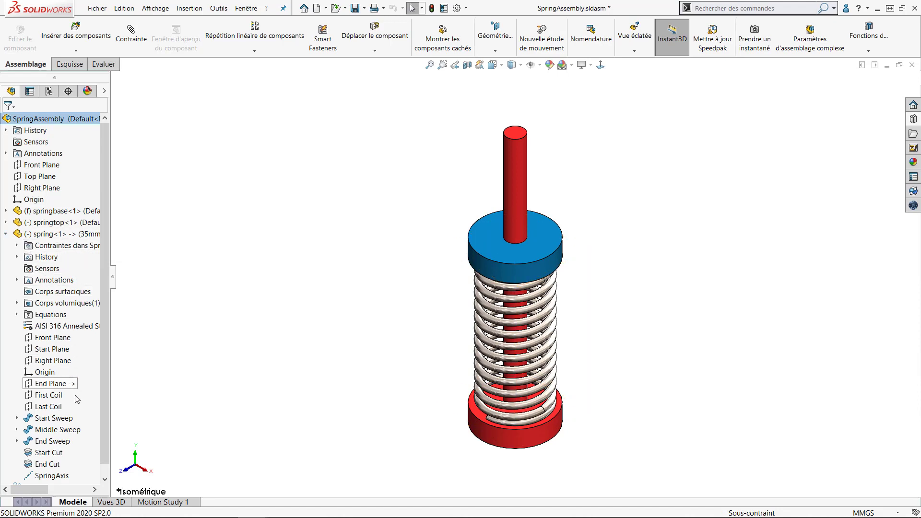
left_click(61, 388)
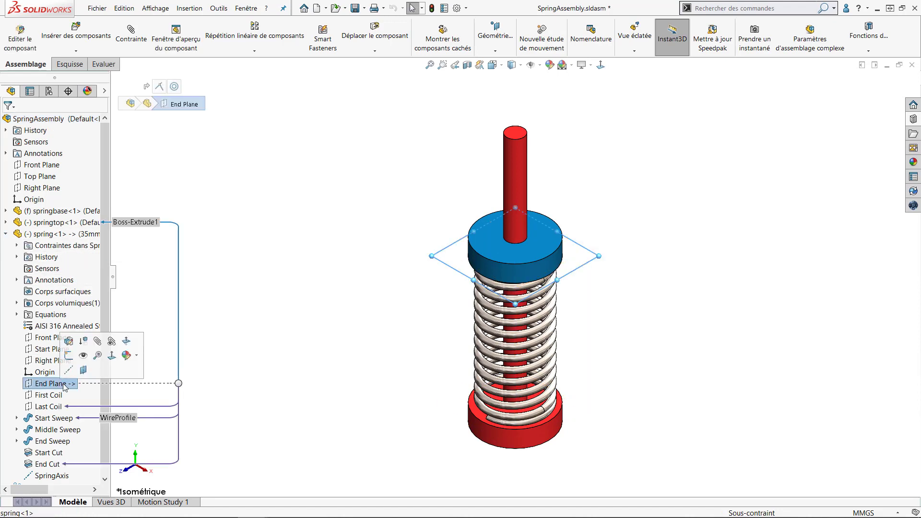
right_click(179, 384)
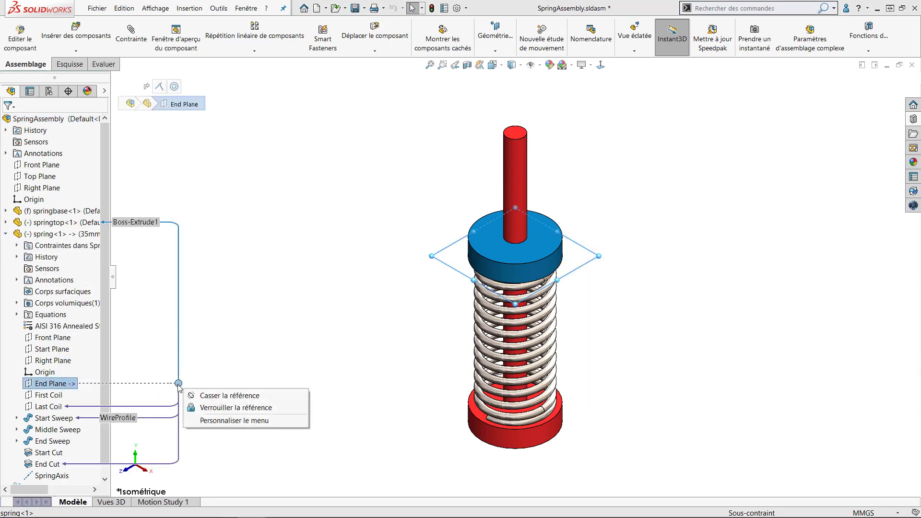
left_click(239, 330)
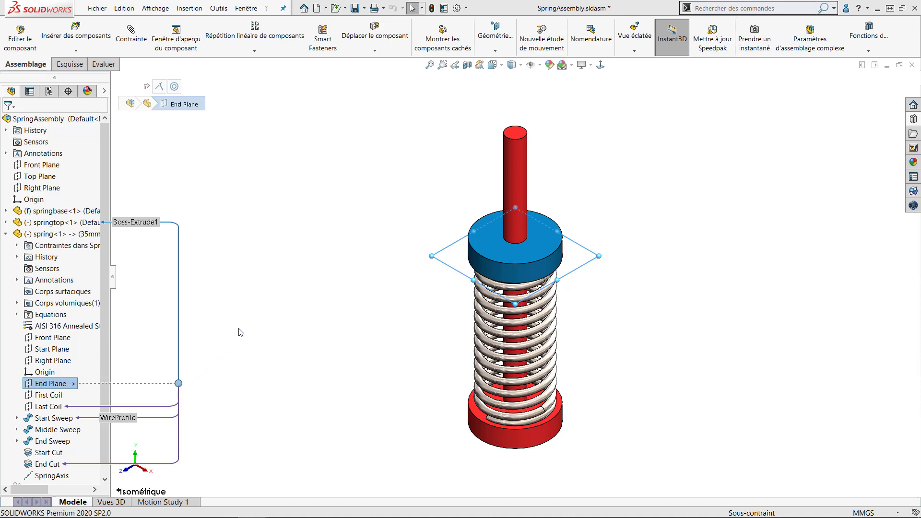
left_click(239, 330)
Open the spring part in its own window and display the external references of its End Plane
left_click(55, 235)
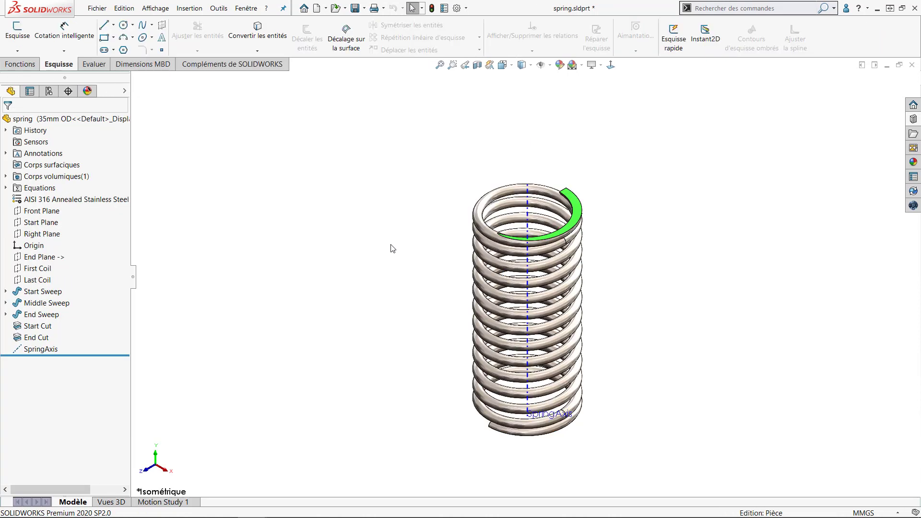
left_click(43, 258)
right_click(46, 261)
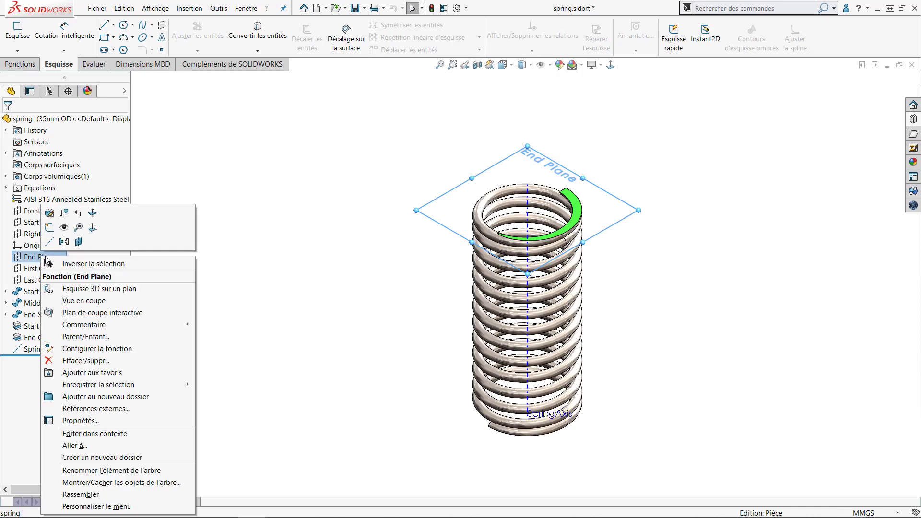
left_click(133, 408)
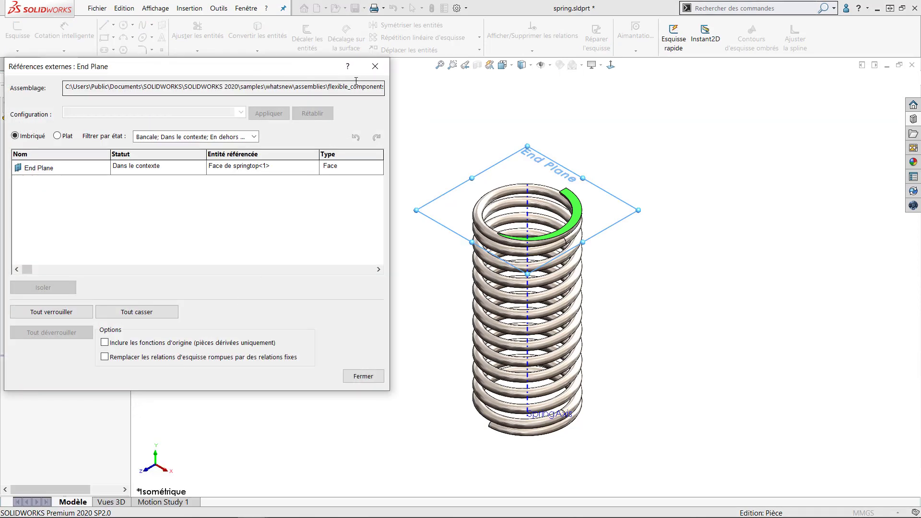
Read the assembly path through to its end in the External References dialog, and close the dialog
key("Right")
key("Right")
key("Right")
key("Right")
key("Right")
key("Right")
key("Right")
key("Right")
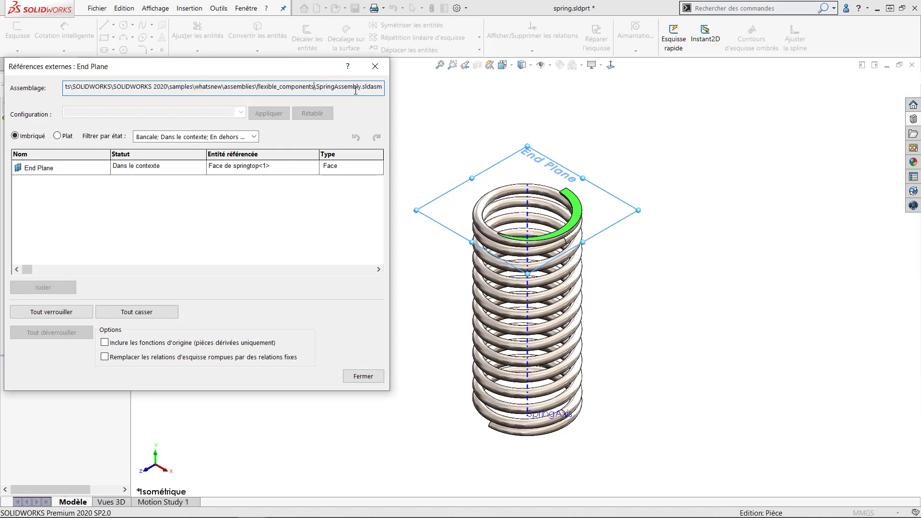
left_click(375, 66)
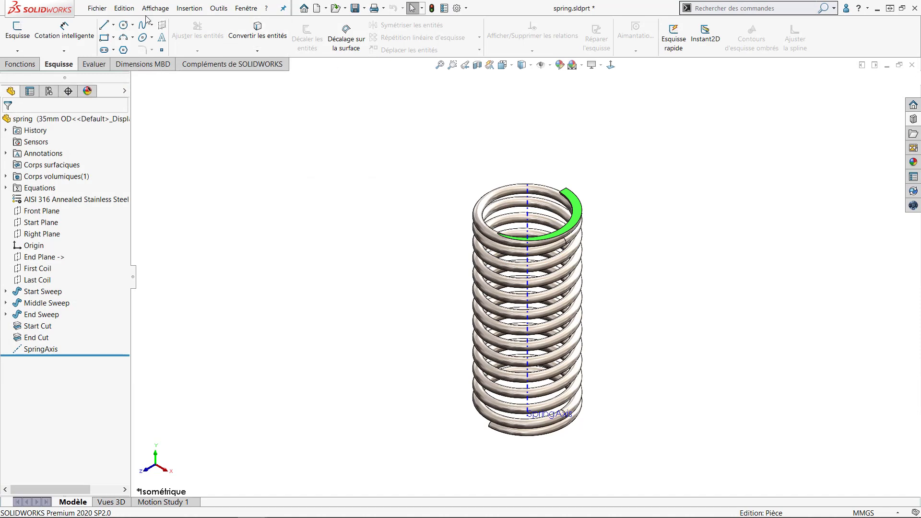
Display the list of files referenced by the spring part
left_click(97, 8)
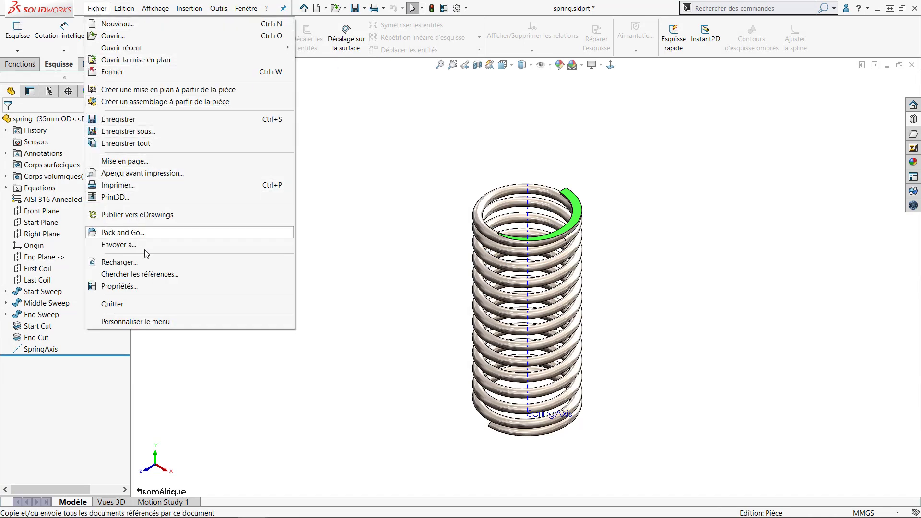
left_click(144, 274)
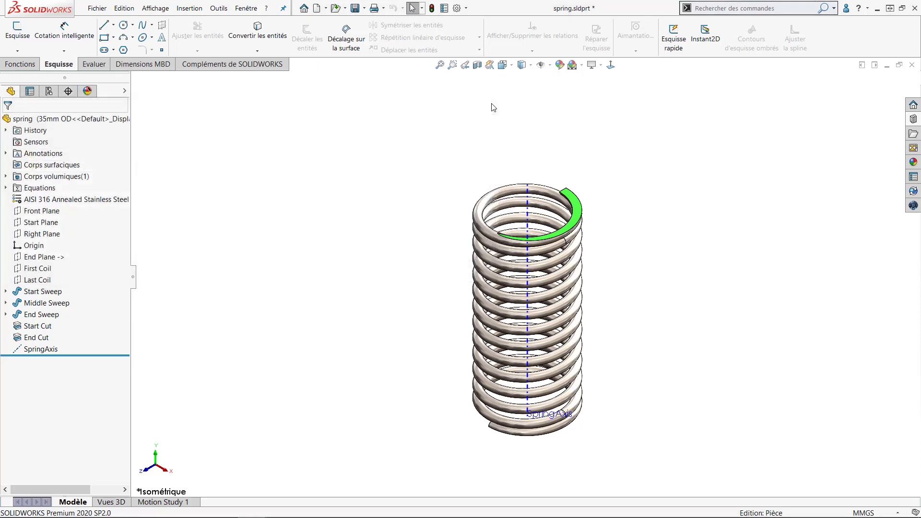
Switch to SpringAssembly.sldasm and close it, keeping the spring part open
key("ctrl+Tab")
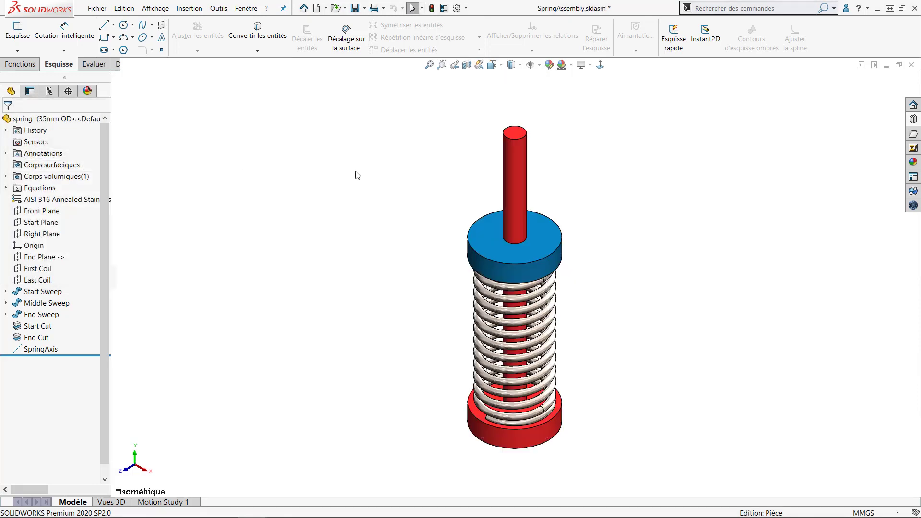
left_click(912, 66)
left_click(236, 201)
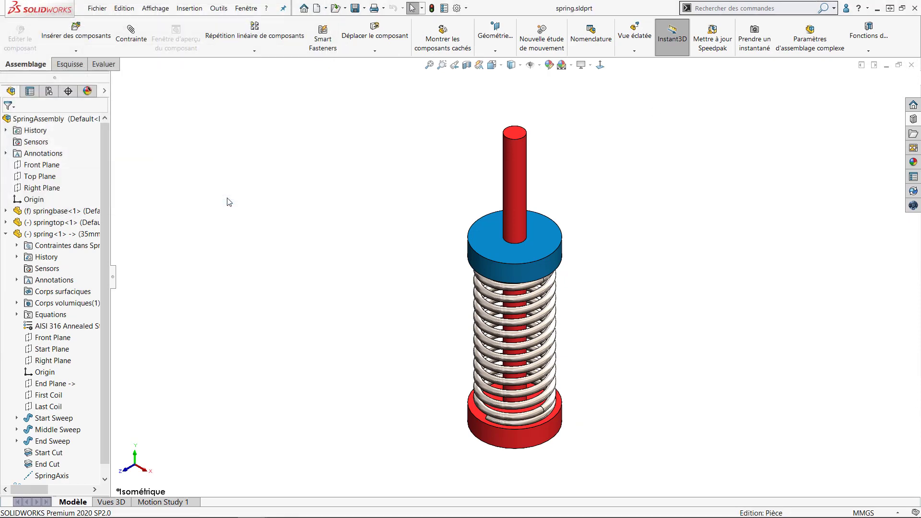
Open DestinationAssembly.sldasm from the flexible_components sample folder in File Explorer
mouse_move(193, 494)
left_click(98, 456)
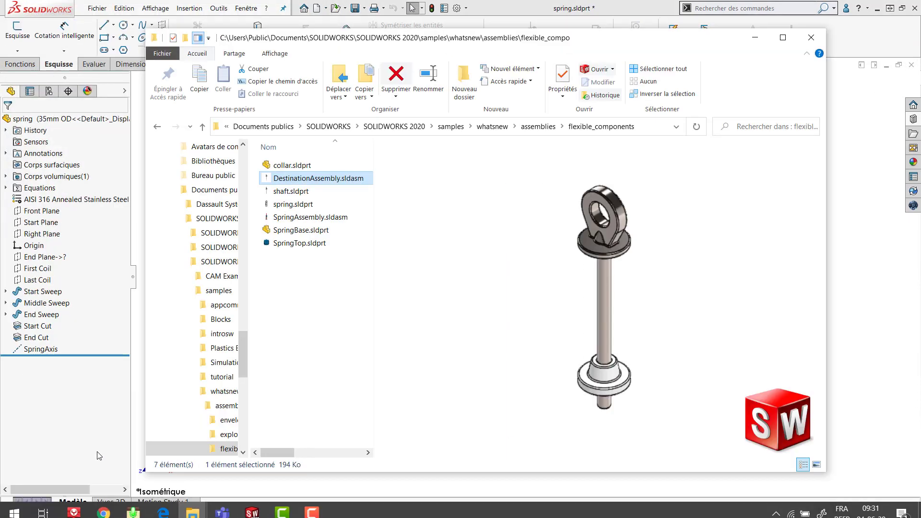
double_click(342, 180)
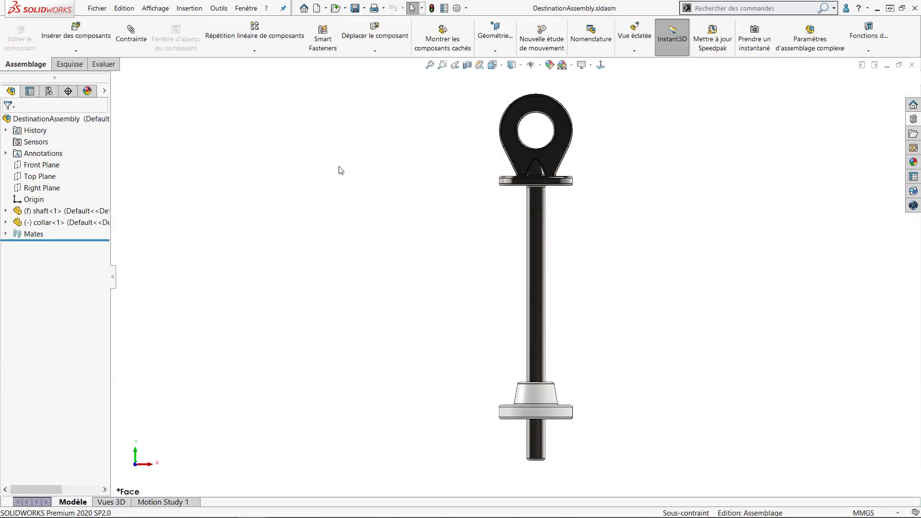
Tile the two open documents vertically and insert the spring part into DestinationAssembly beside the shaft
left_click(247, 8)
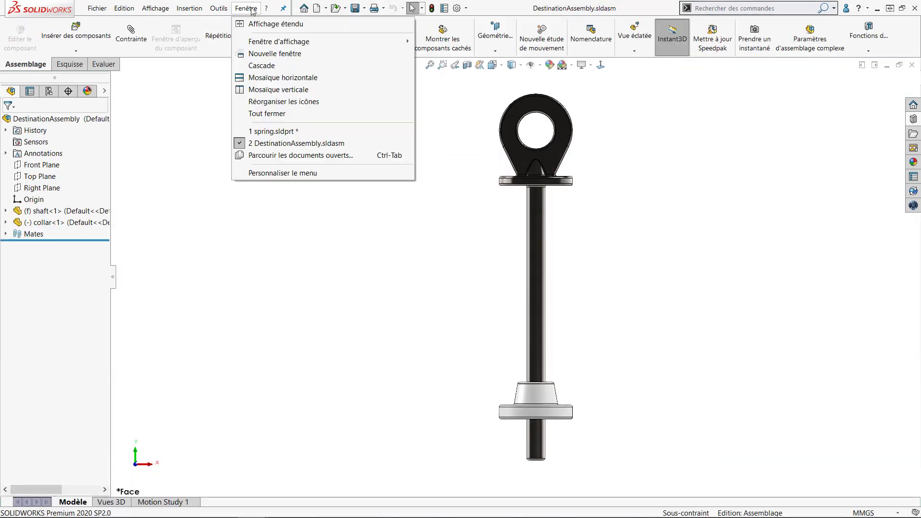
left_click(276, 88)
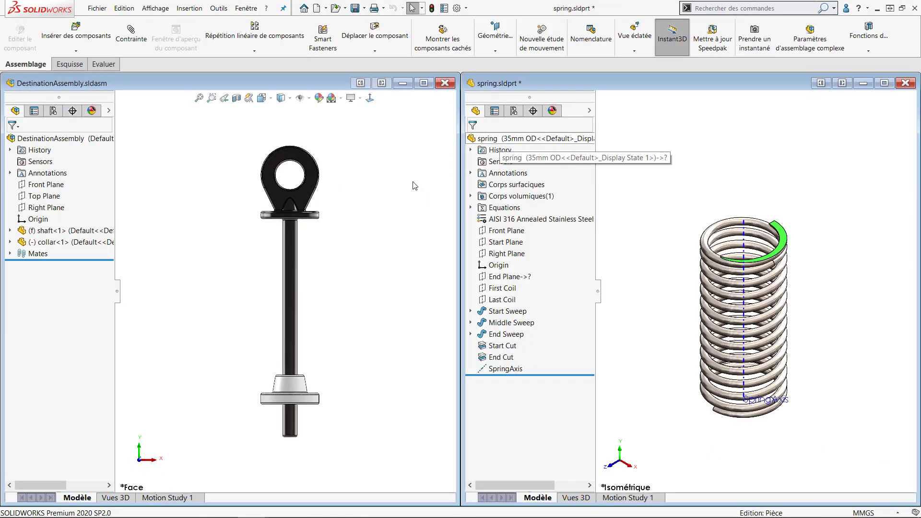
left_click_drag(485, 139, 369, 302)
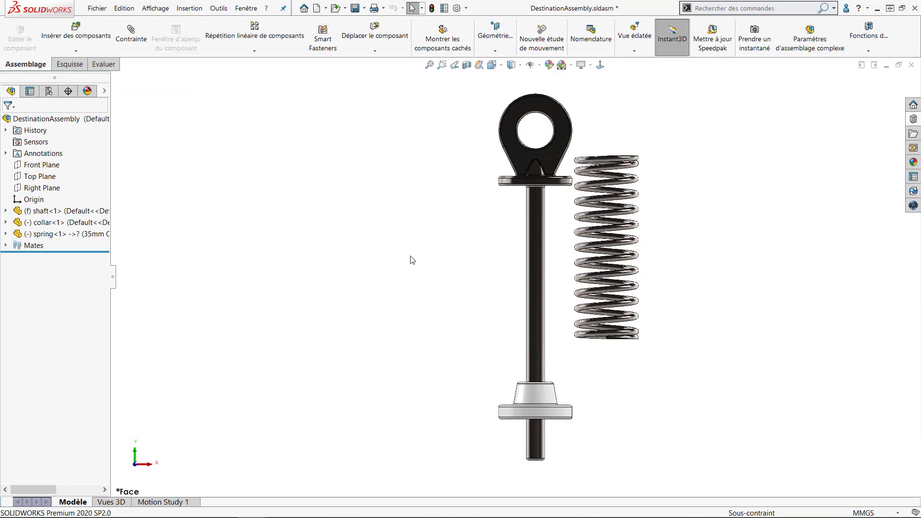
key("ctrl+7")
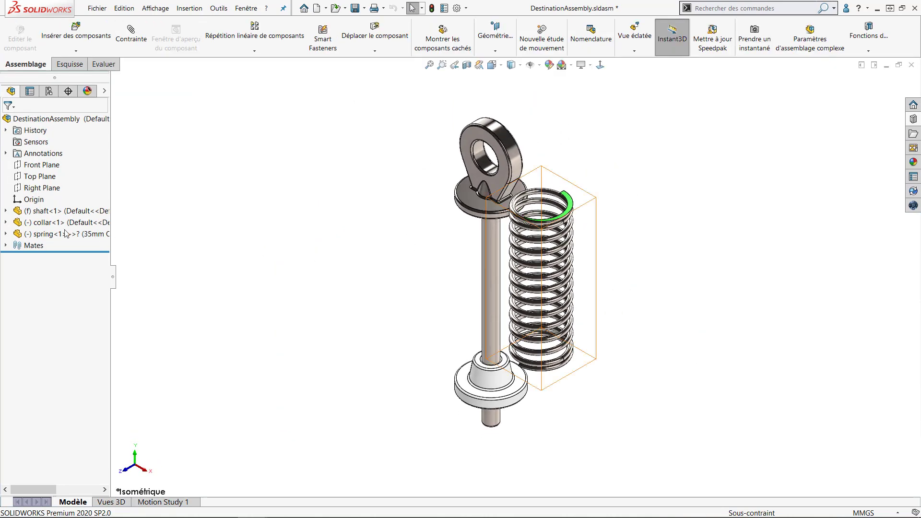
Add a concentric mate between the spring's SpringAxis and the shaft's cylindrical face
left_click(6, 234)
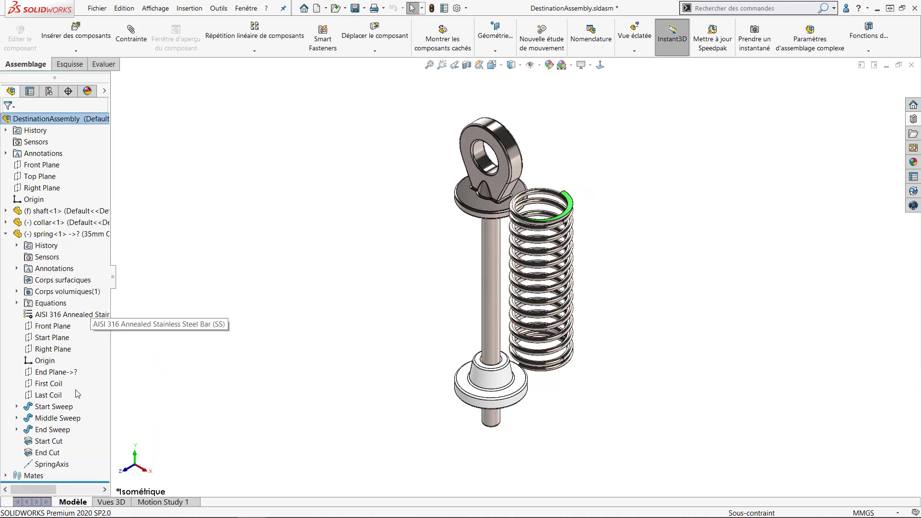
left_click(53, 464)
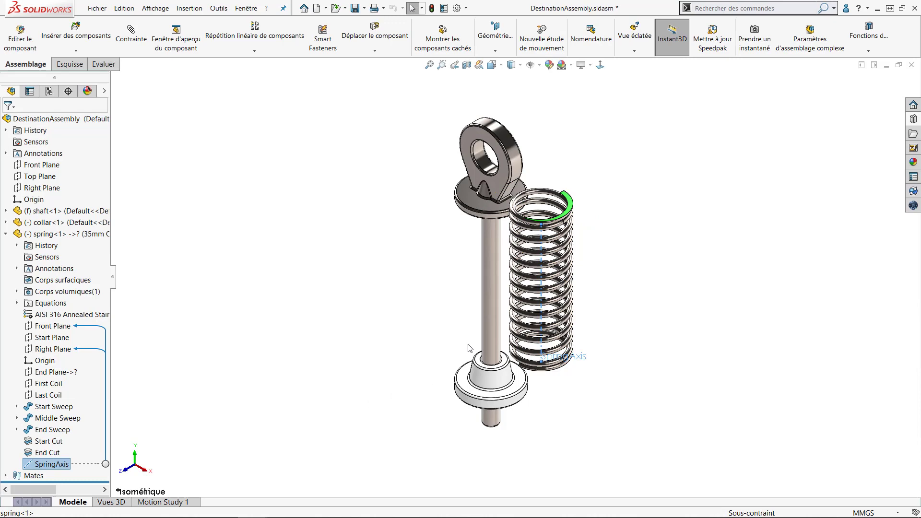
left_click(491, 319, "ctrl")
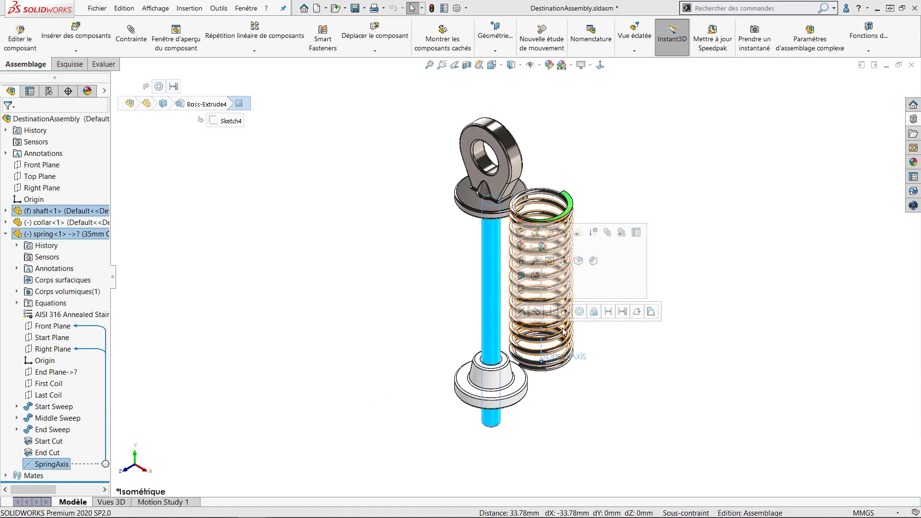
left_click(580, 312)
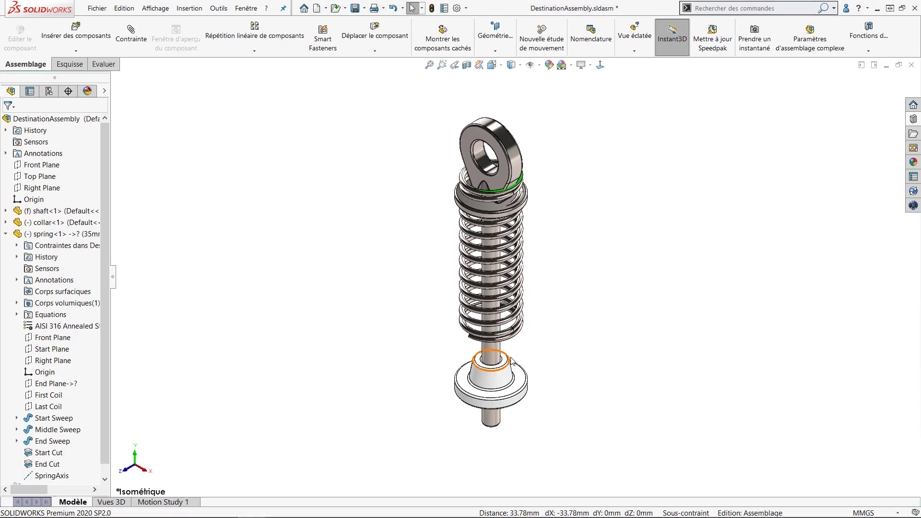
Add a coincident mate between the hidden flat face under the spring's lower end and the collar's upper flange face
scroll(499, 365, "down", 5)
left_click(419, 280)
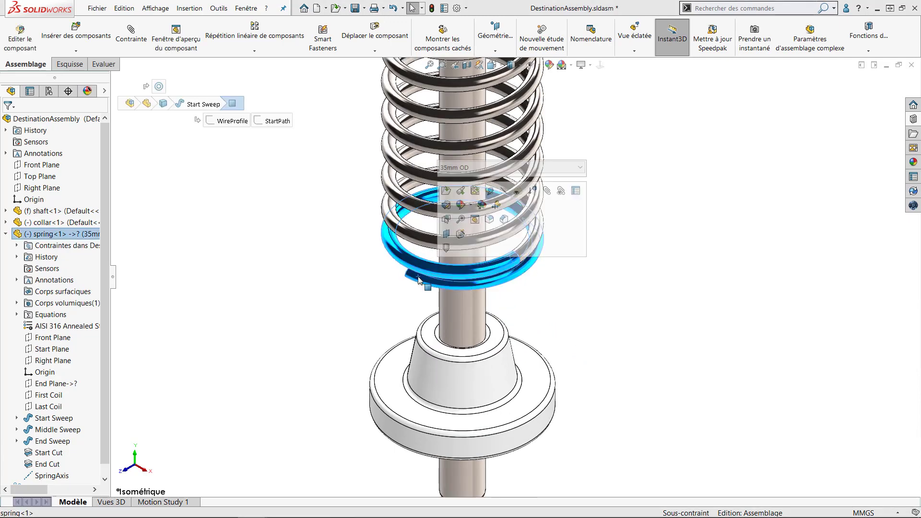
left_click(456, 230)
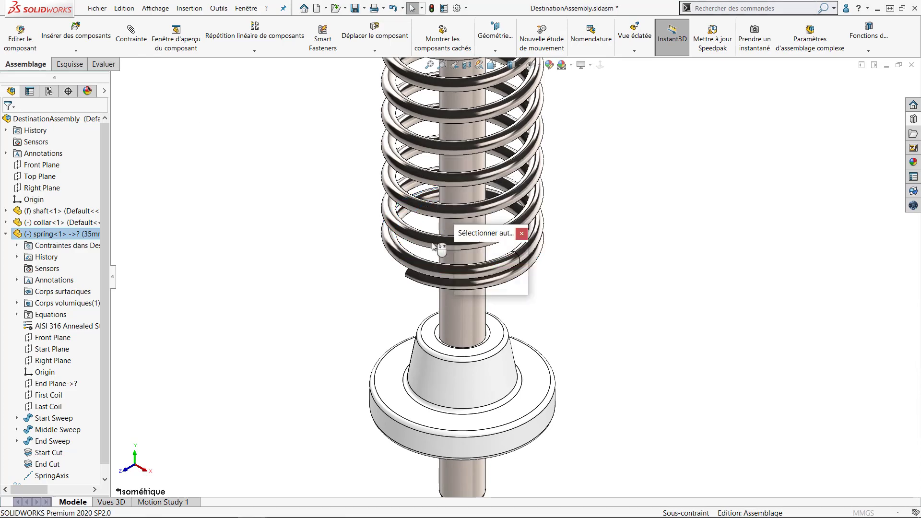
left_click(416, 277)
left_click(398, 382, "ctrl")
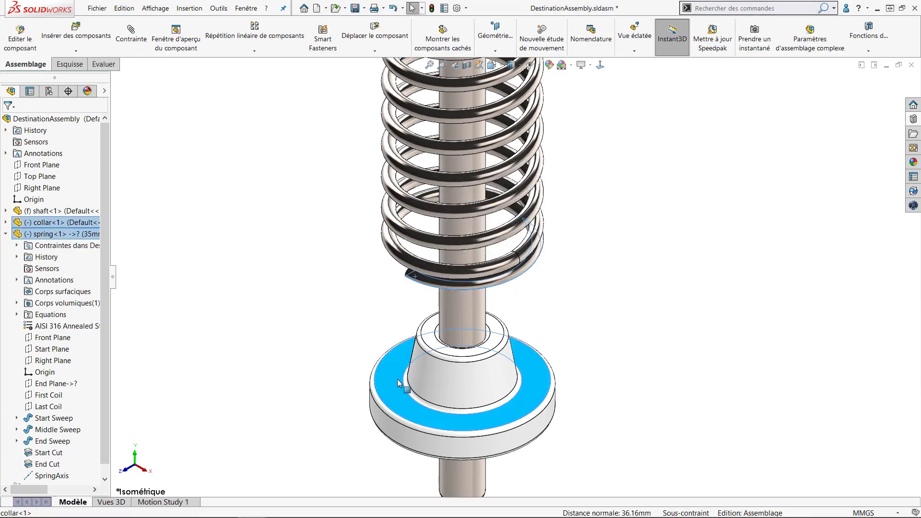
left_click(426, 372)
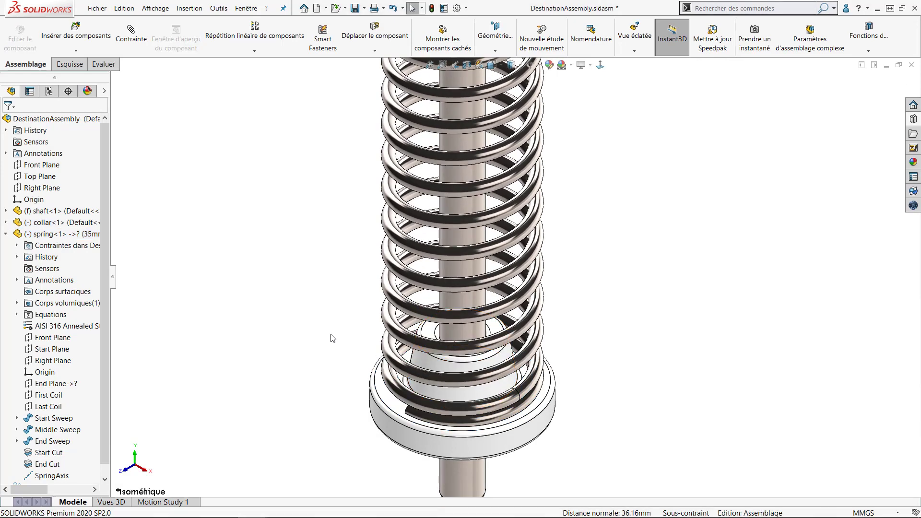
key("f")
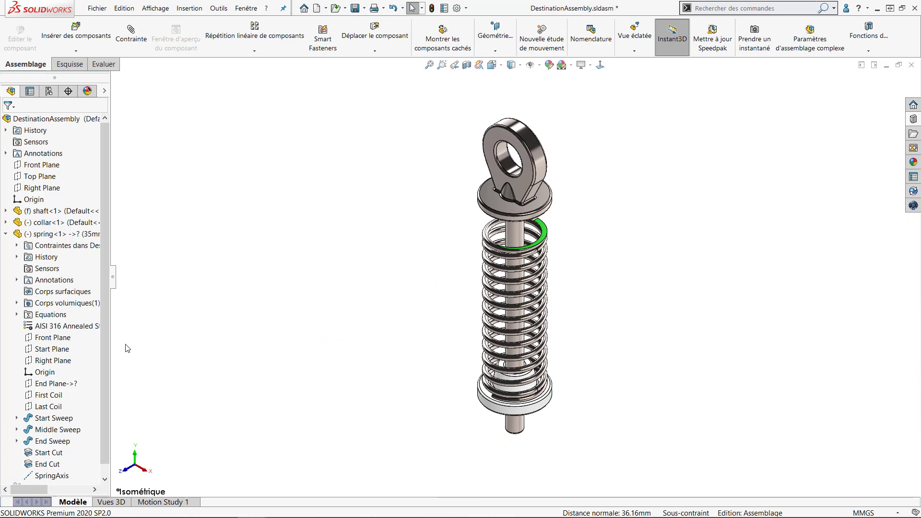
Make the spring component flexible, attaching its End Plane reference to the underside of the shaft's upper flange
left_click(19, 234)
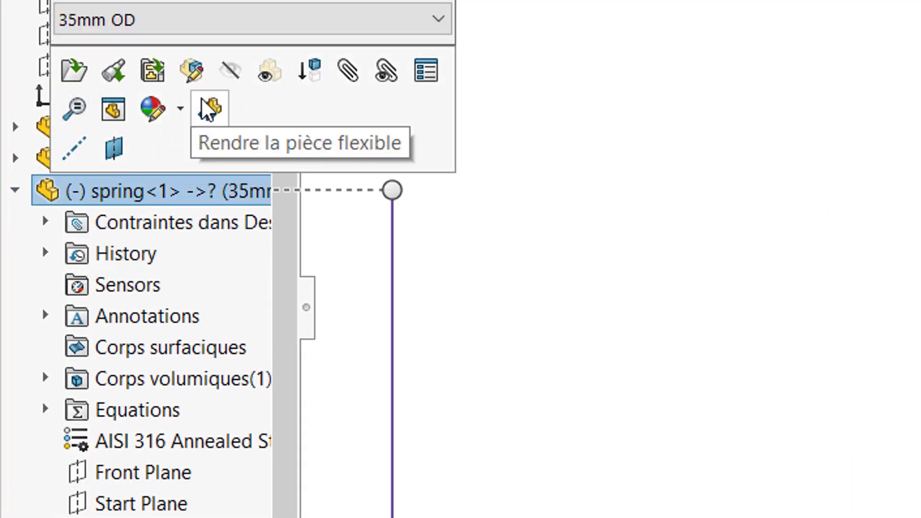
left_click(213, 106)
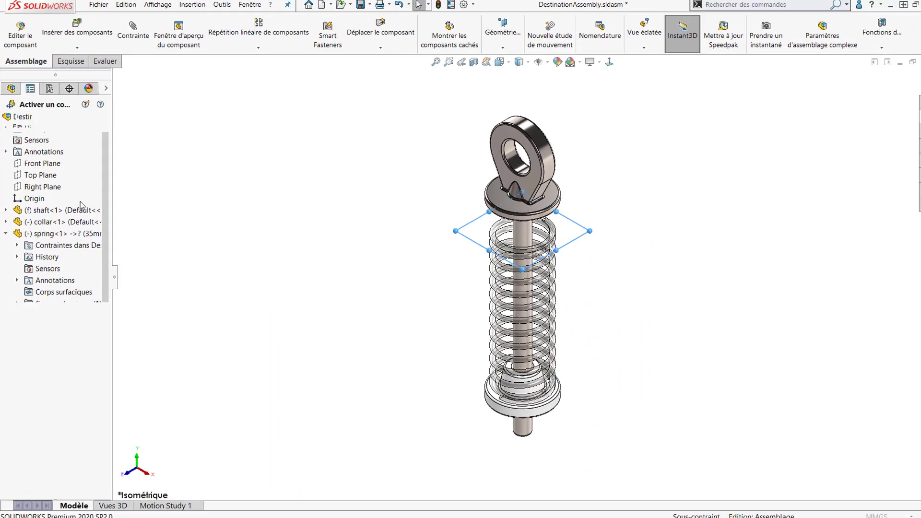
left_click_drag(115, 279, 241, 276)
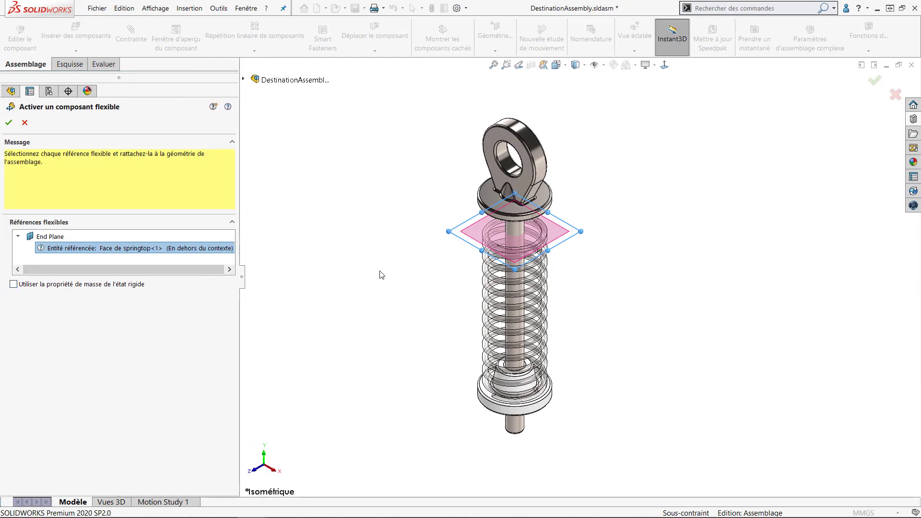
middle_click_drag(451, 266, 485, 183)
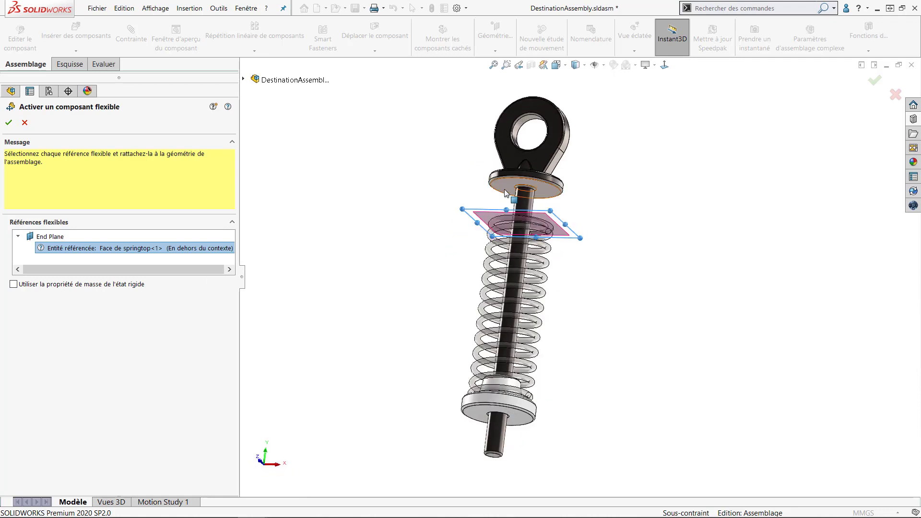
left_click(511, 186)
right_click(512, 185)
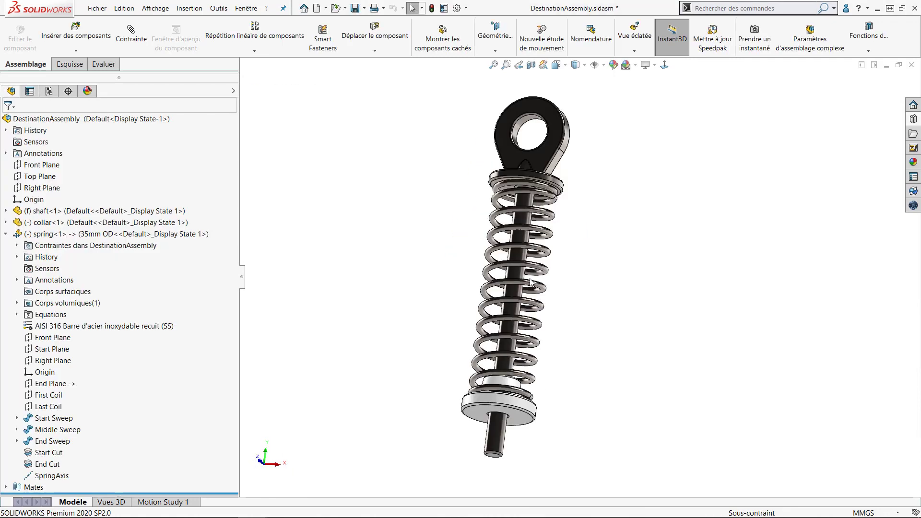
Move the collar along the shaft to test the flexible spring
key("ctrl+7")
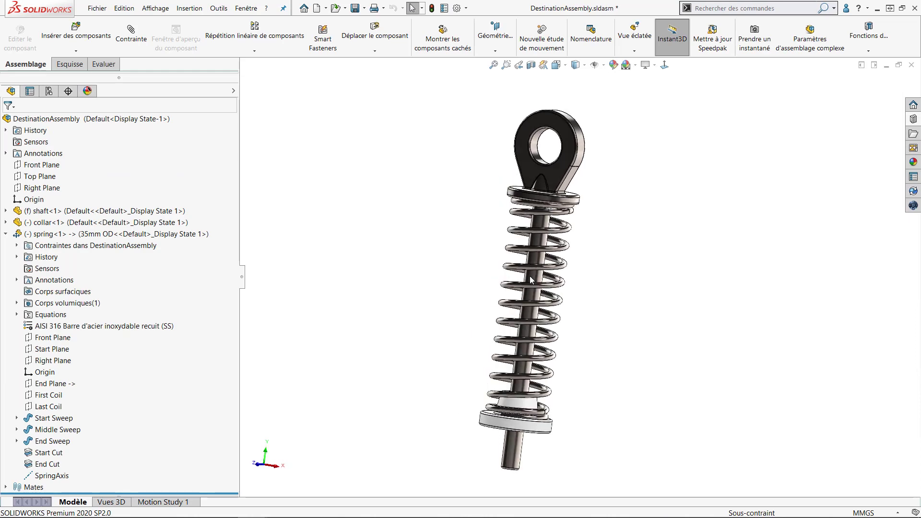
mouse_move(583, 402)
left_mouse_down()
mouse_move(594, 342)
mouse_move(586, 407)
left_mouse_up()
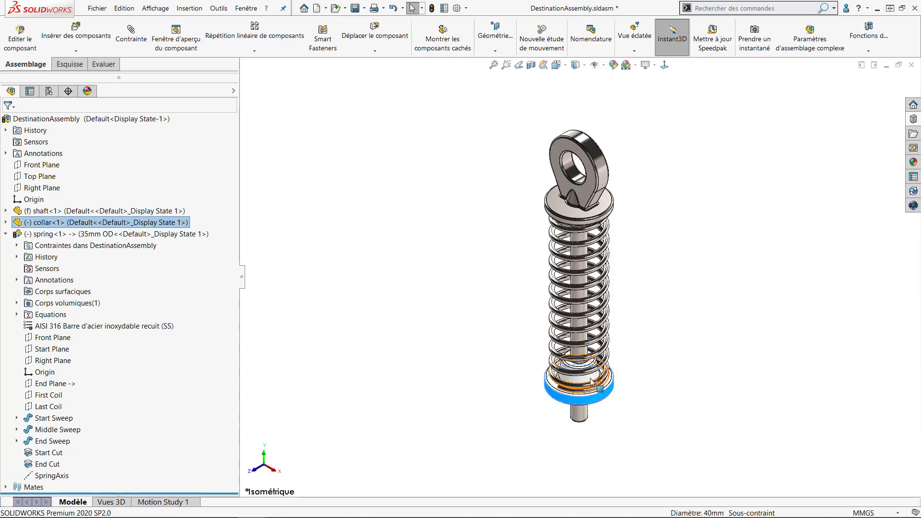
left_click(511, 291)
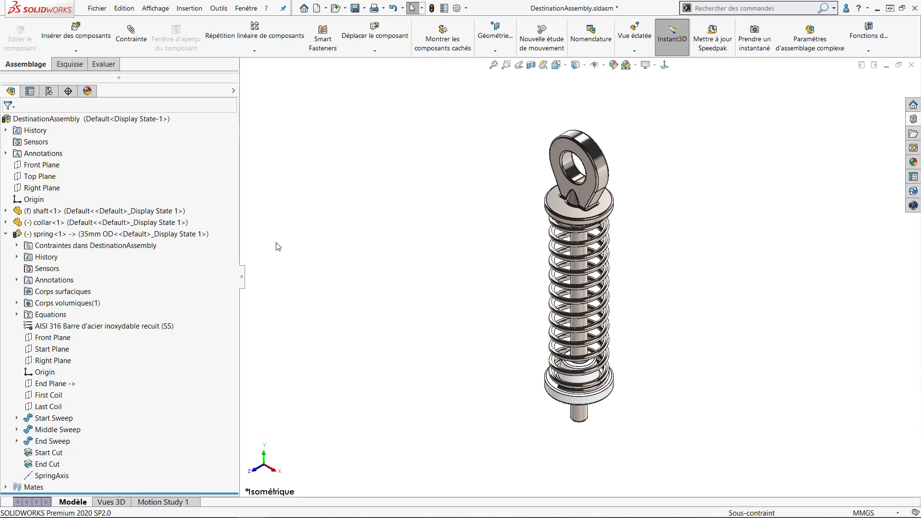
Suppress the spring component in DestinationAssembly without saving the modified documents
mouse_move(80, 239)
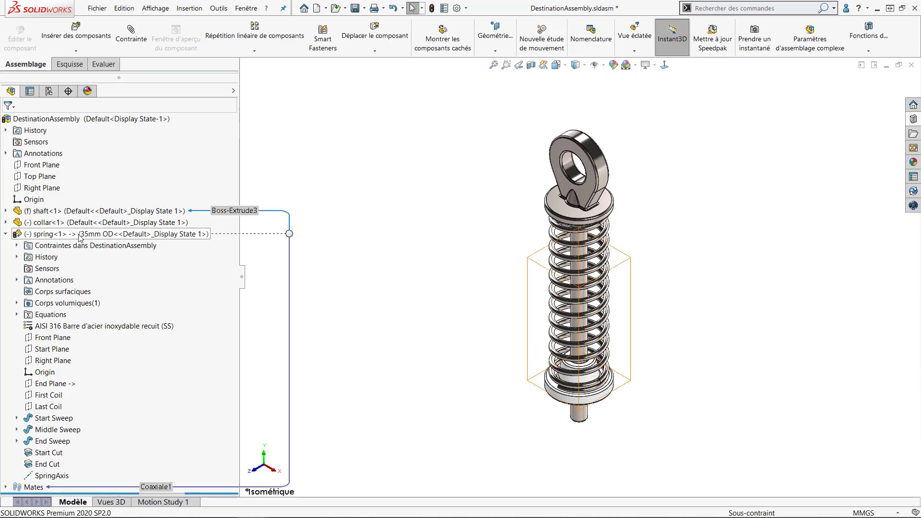
left_click(6, 234)
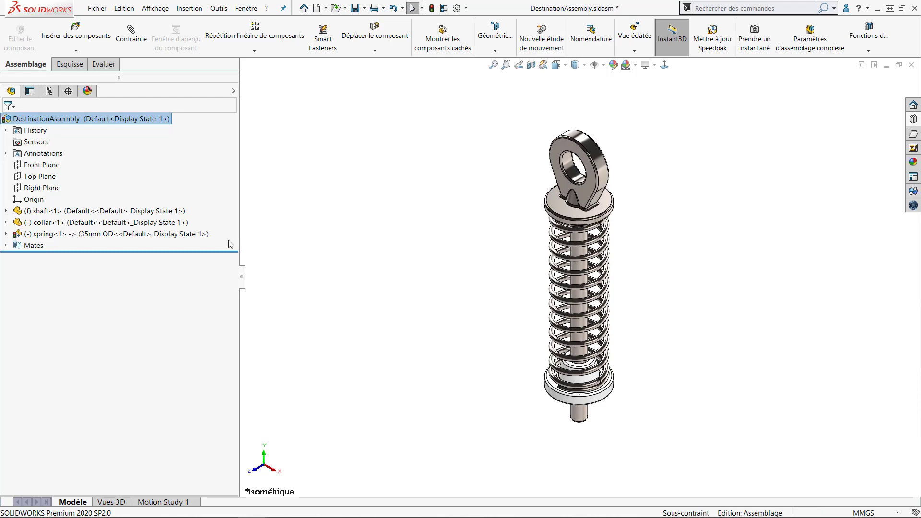
left_click(163, 234)
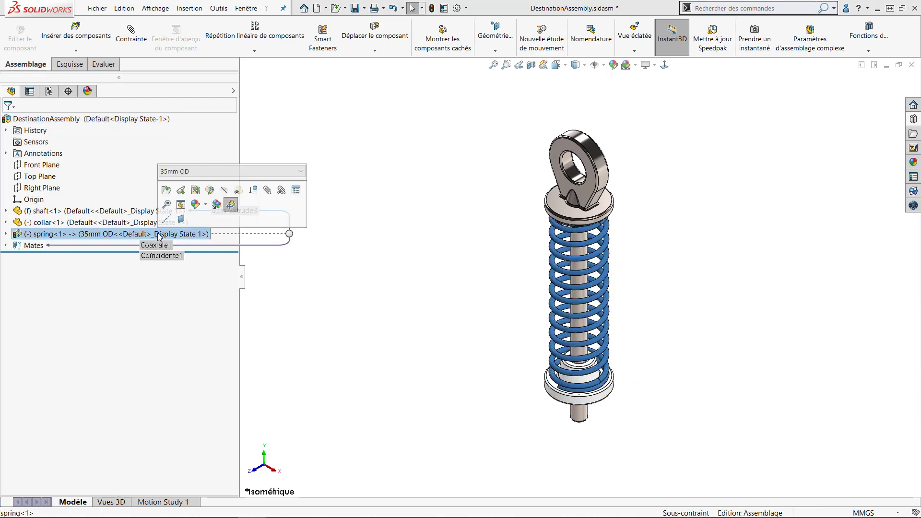
left_click(256, 191)
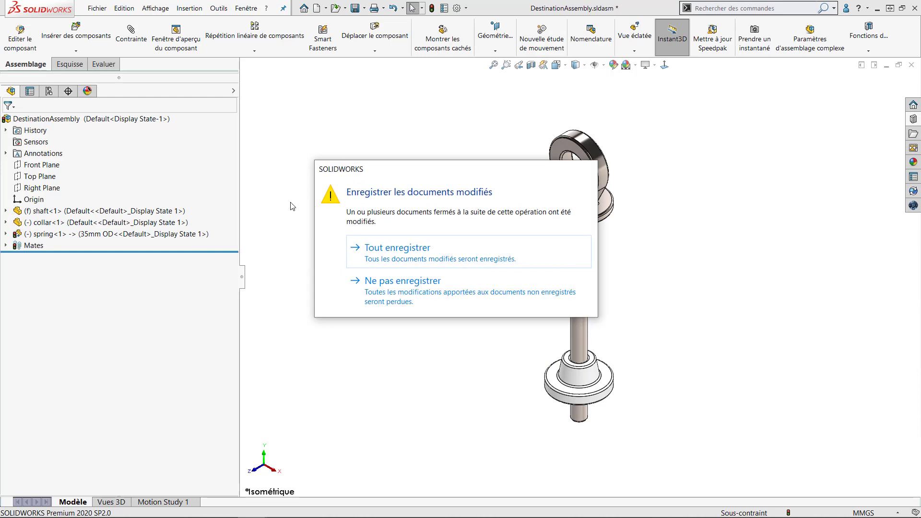
left_click(429, 280)
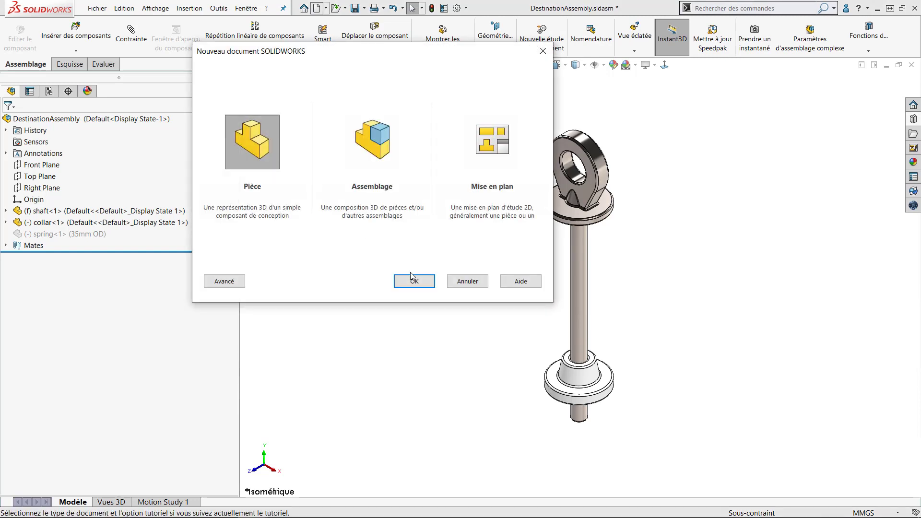
Create a new part and sketch a circle about 32 mm in diameter, centred on the origin, on the top plane (Plan de dessus)
left_click(413, 281)
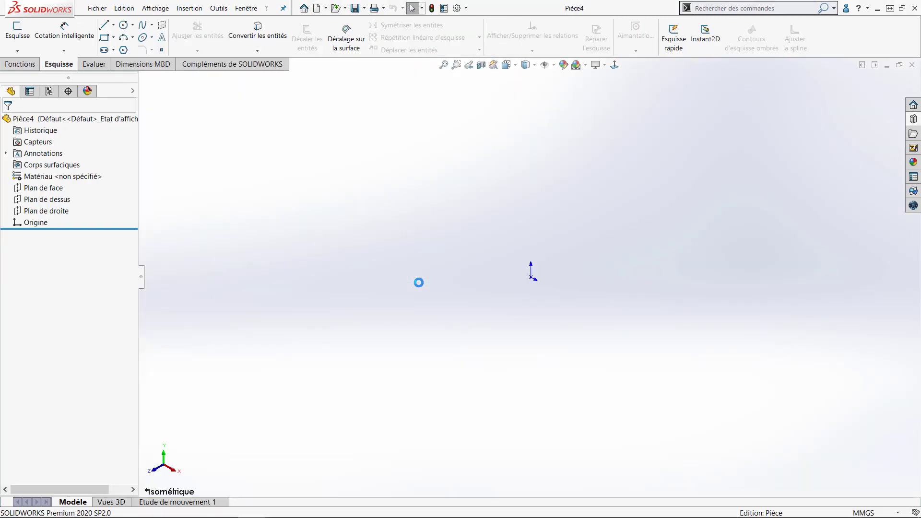
left_click(56, 200)
left_click(67, 174)
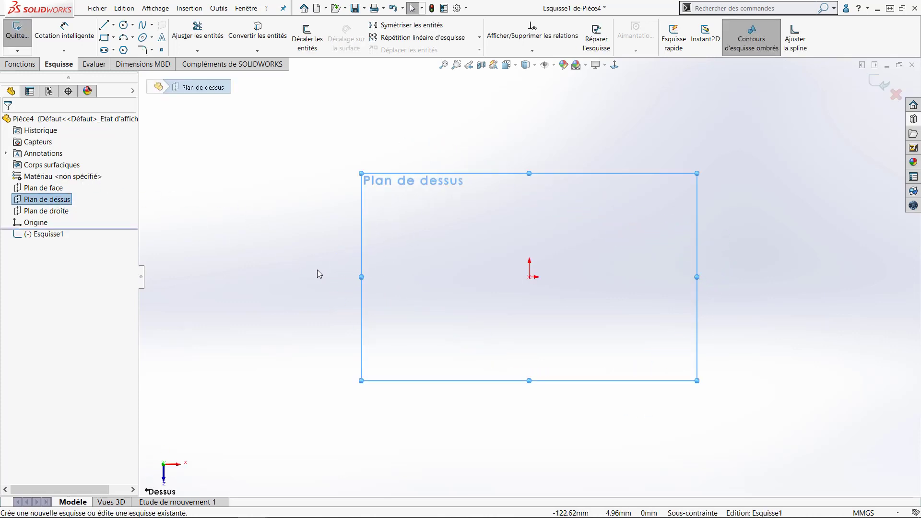
right_click_drag(299, 268, 371, 270)
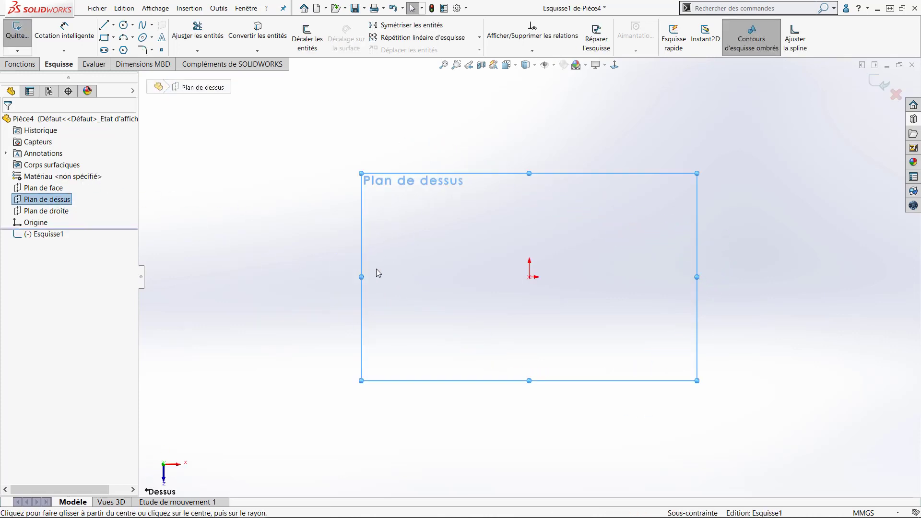
left_click(529, 277)
left_click(559, 278)
Dimension the circle's diameter to 10 mm
right_click_drag(579, 264, 575, 213)
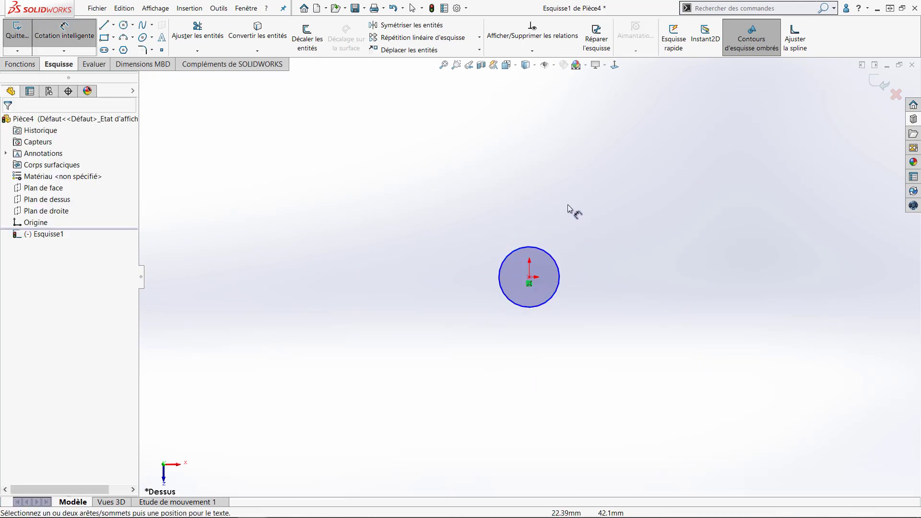
left_click(555, 260)
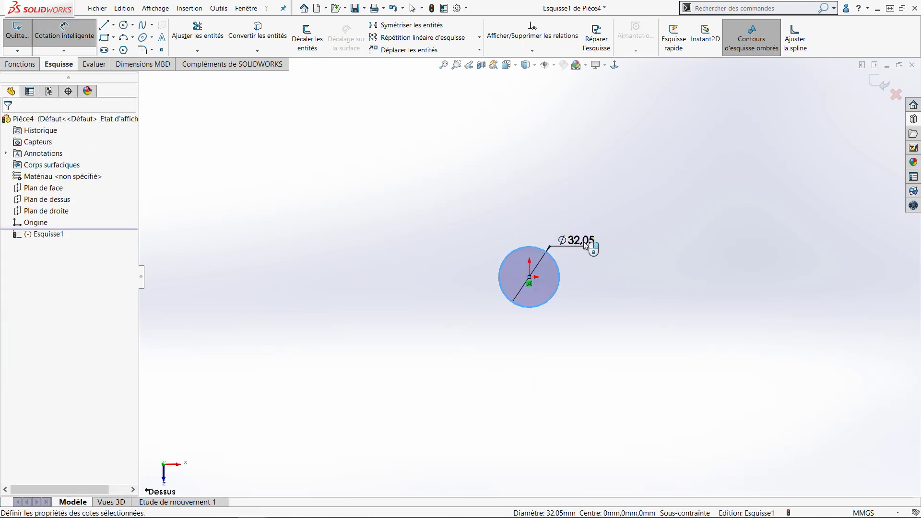
left_click(589, 247)
type("10")
key("Return")
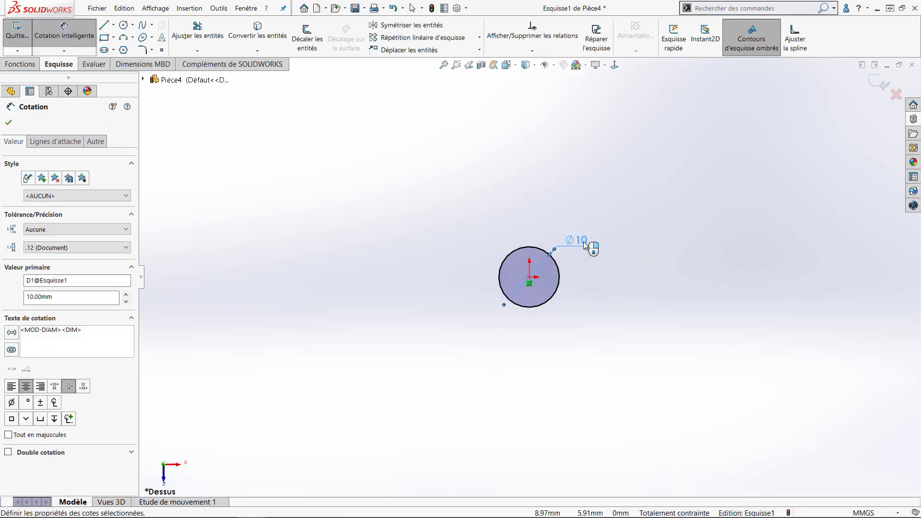
Extrude the circle as a blind boss with a depth of 100 mm
key("s")
left_click(614, 335)
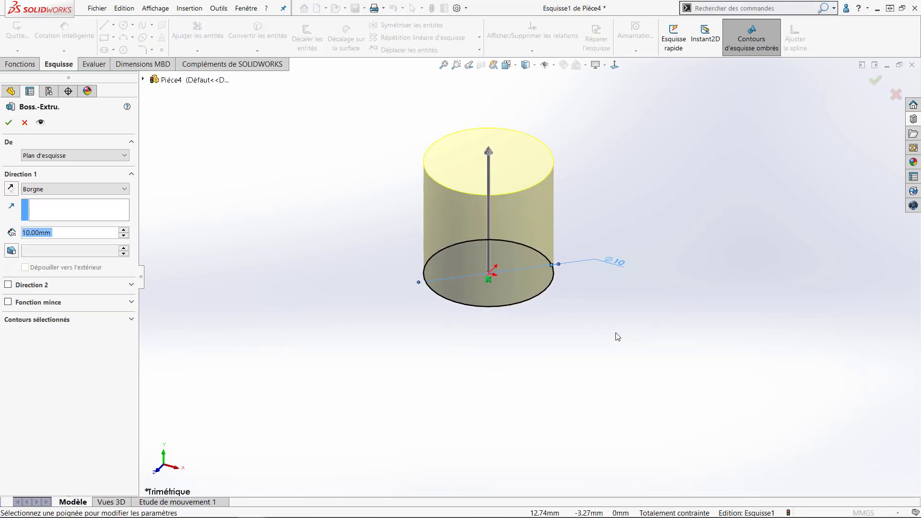
type("100")
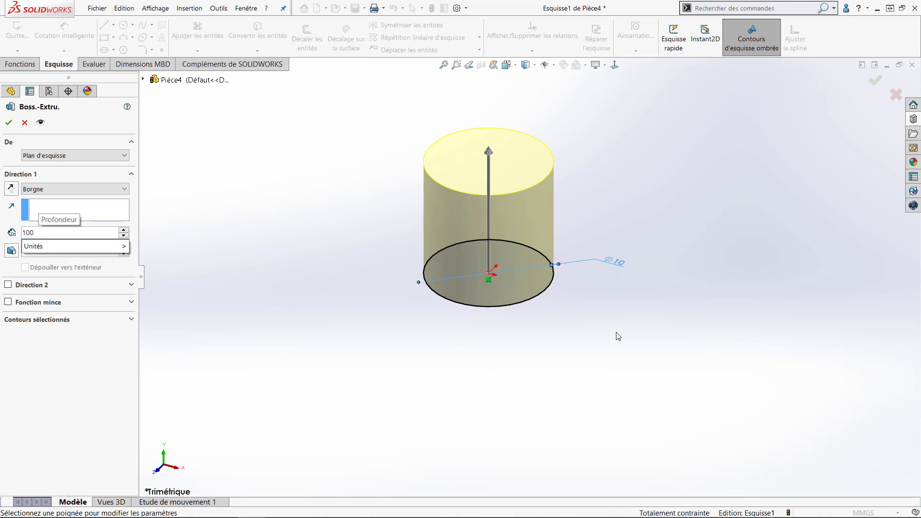
key("Return")
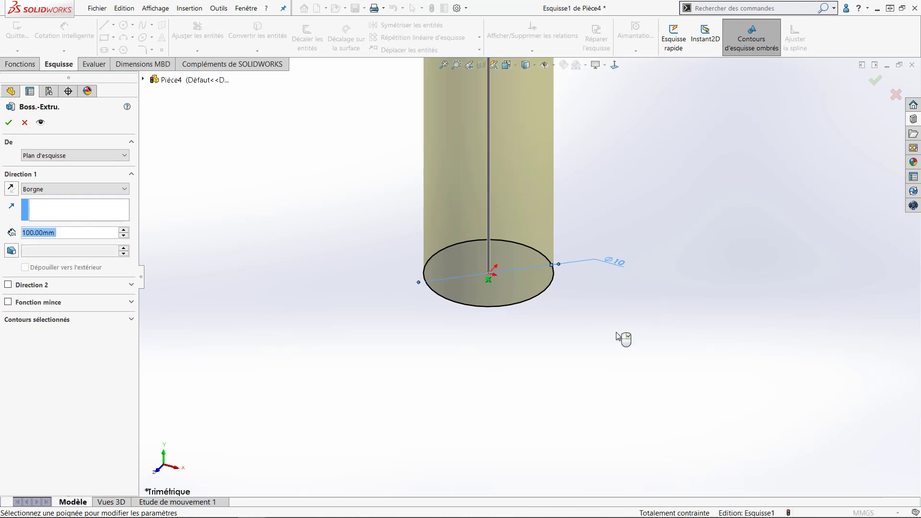
right_click(618, 335)
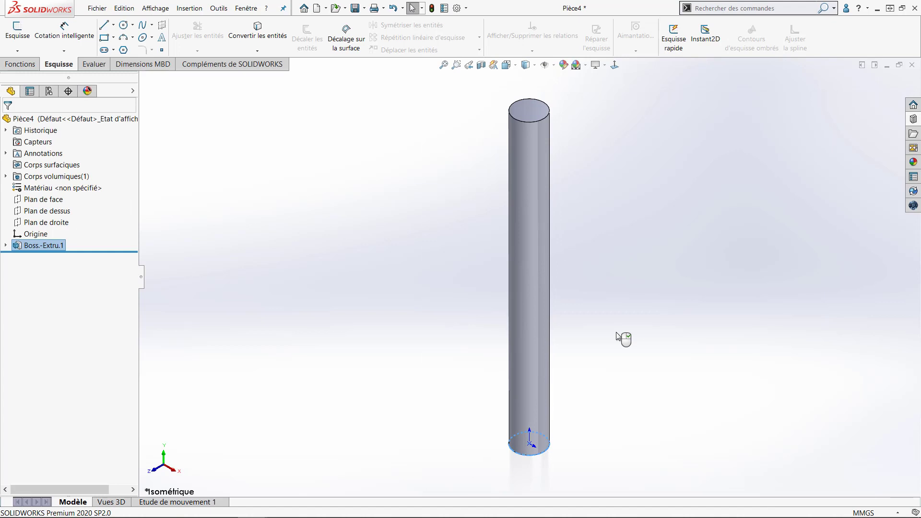
Save the part to the desktop (Bureau) under the name cylindre
left_click(364, 244)
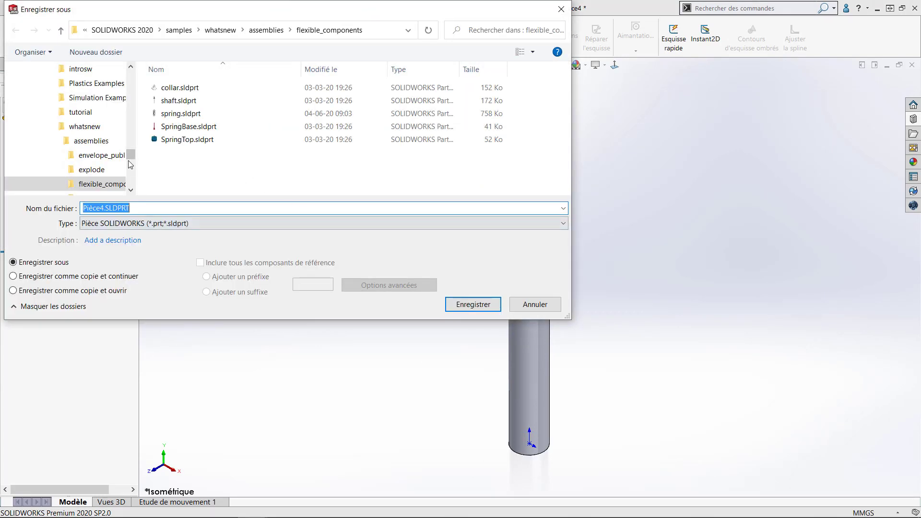
scroll(130, 164, "up", 15)
left_click(45, 93)
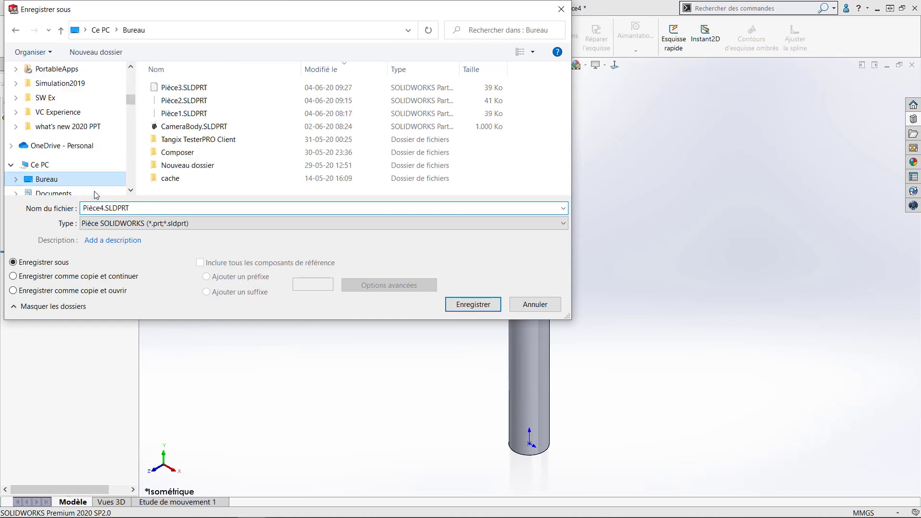
left_click(151, 209)
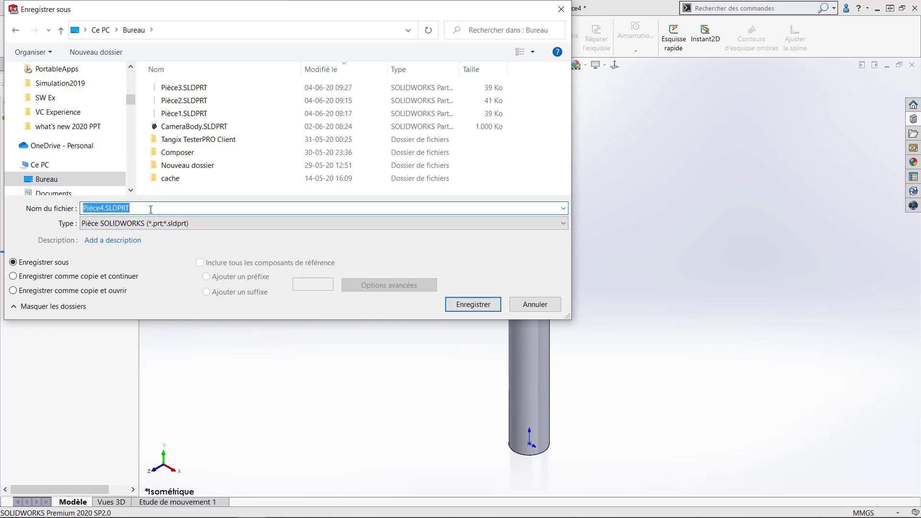
type("cyl")
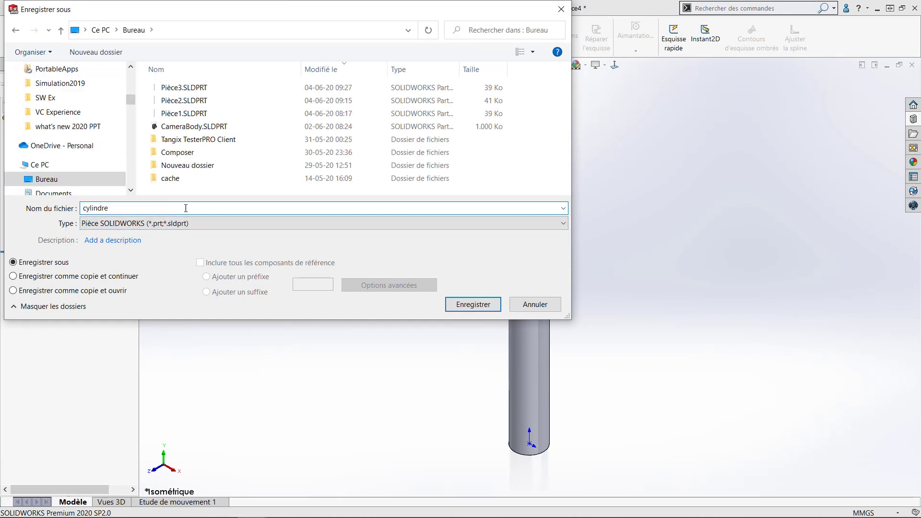
type("indre")
left_click(472, 303)
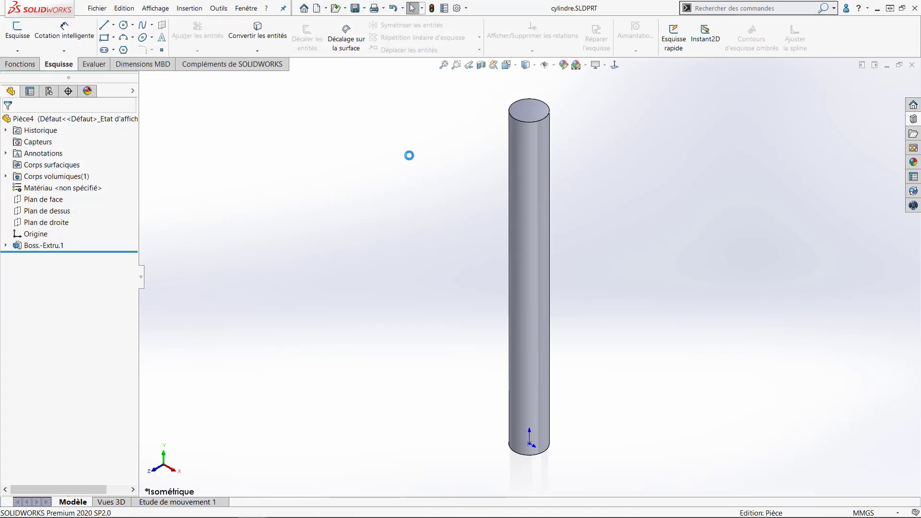
Create an assembly from the cylindre part and place the component at the assembly origin
left_click(326, 8)
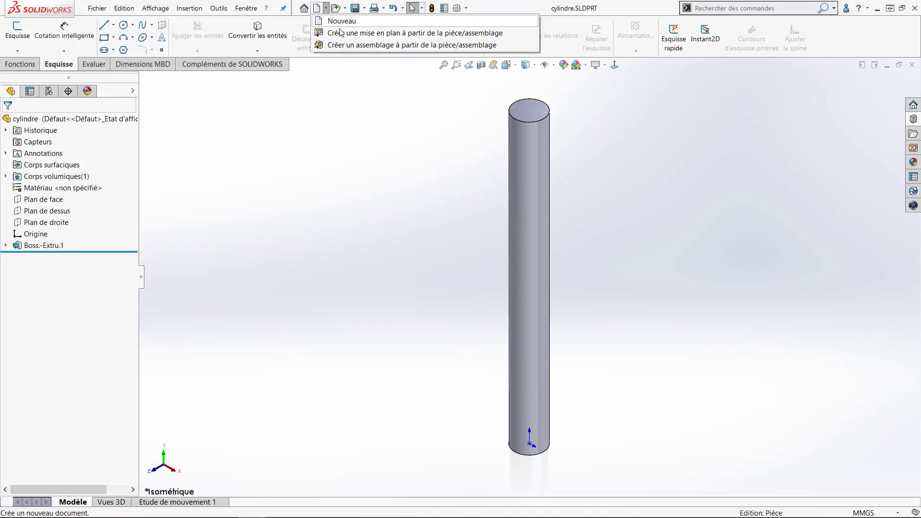
left_click(350, 45)
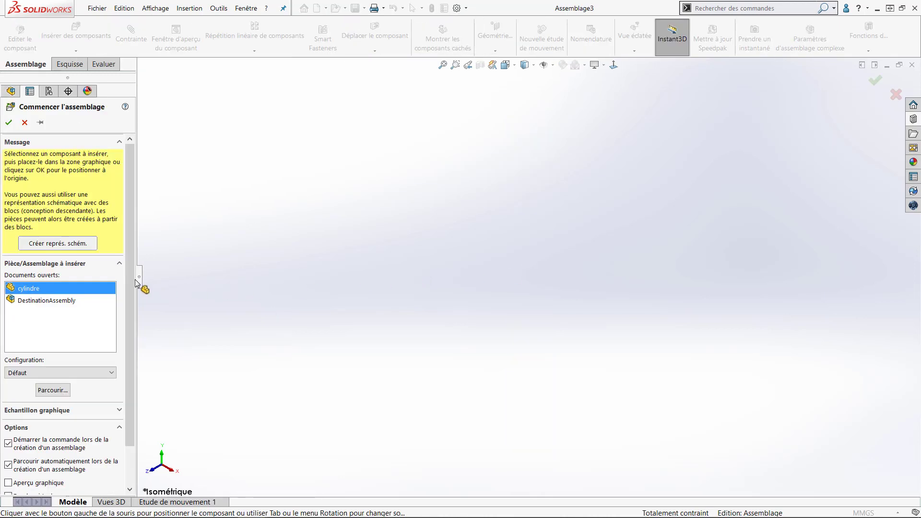
left_click(9, 123)
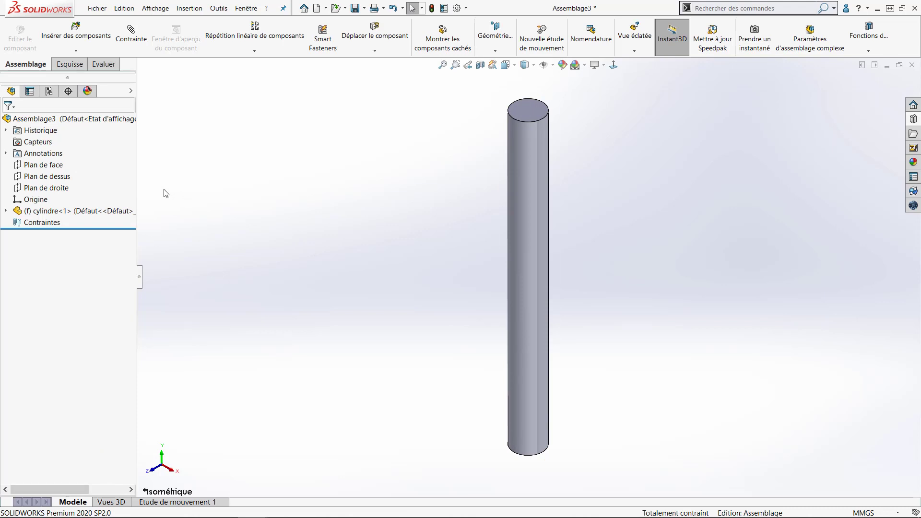
Create a reference plane parallel to the assembly's Plan de dessus, offset about 119.56 mm upward beyond the cylinder's top
left_click(53, 177)
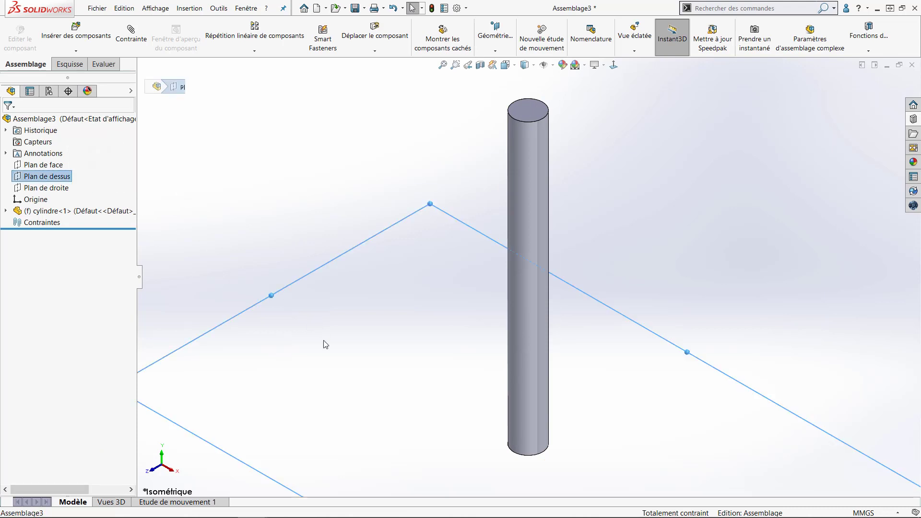
scroll(323, 340, "up", 3)
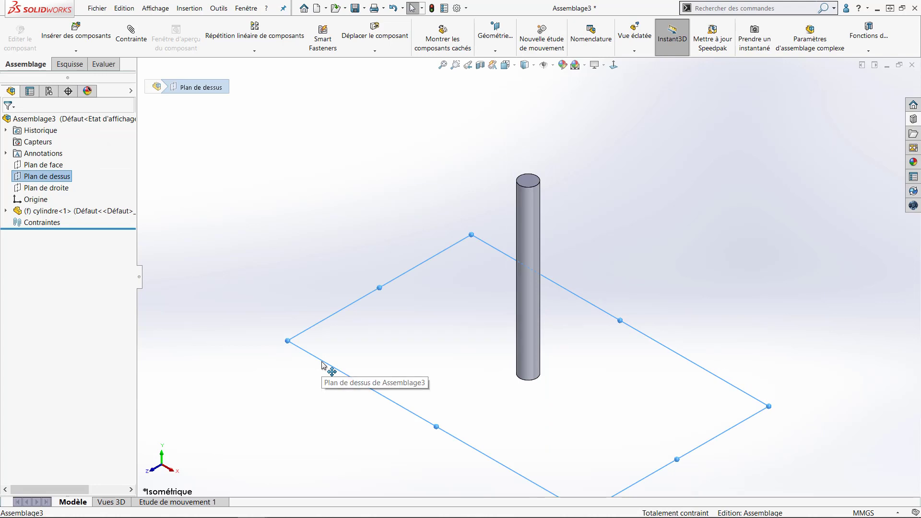
left_click_drag(322, 362, 363, 131, "ctrl")
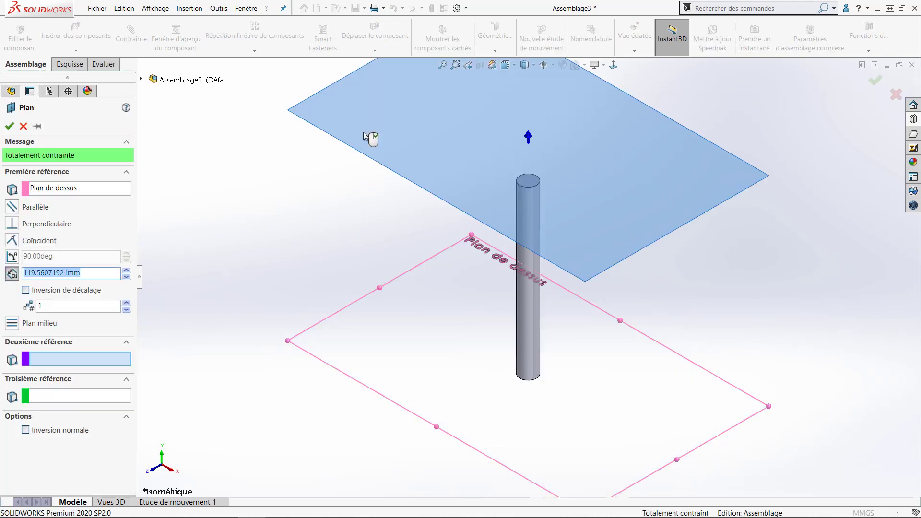
right_click(365, 137)
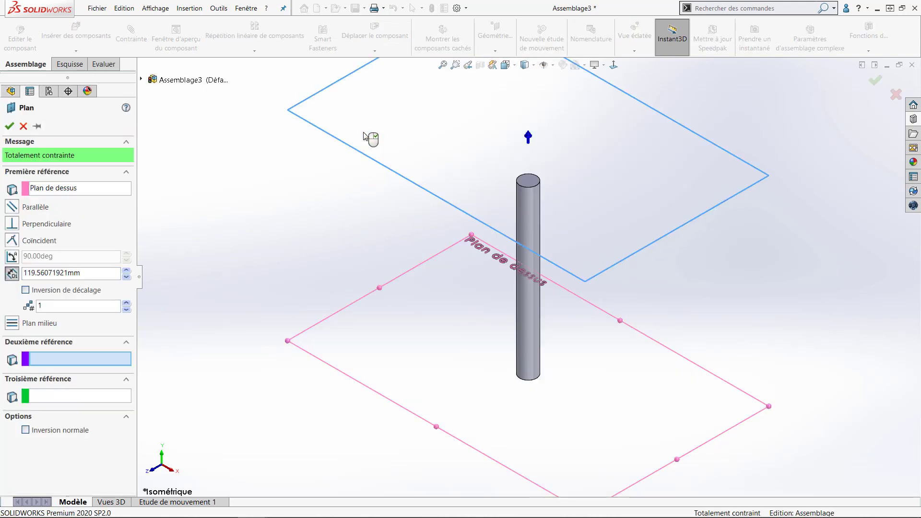
left_click(334, 183)
Edit the cylindre component in context, saving the assembly to the desktop as assemblage test
left_click(39, 223)
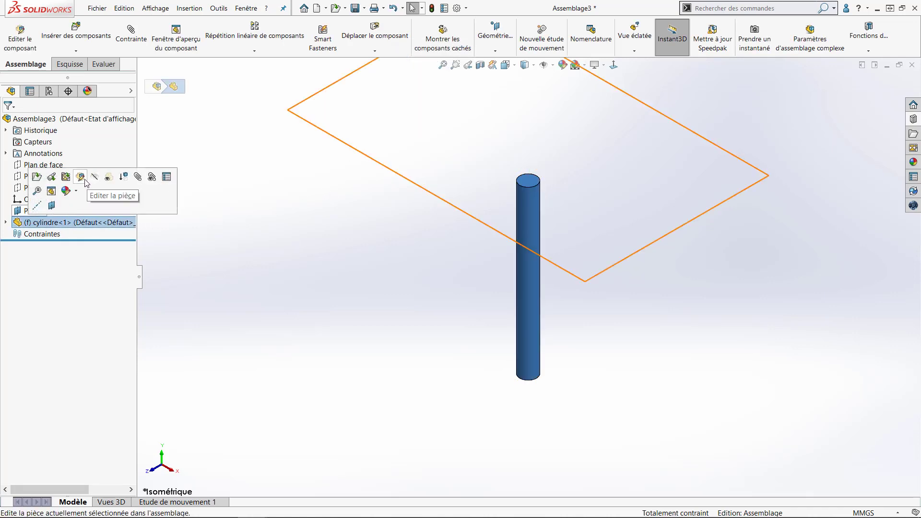
left_click(80, 178)
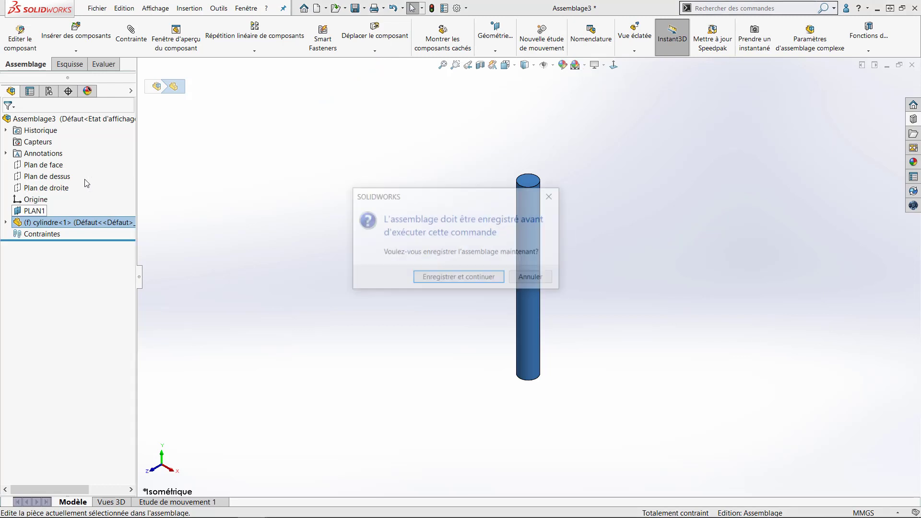
left_click(469, 278)
type("asse")
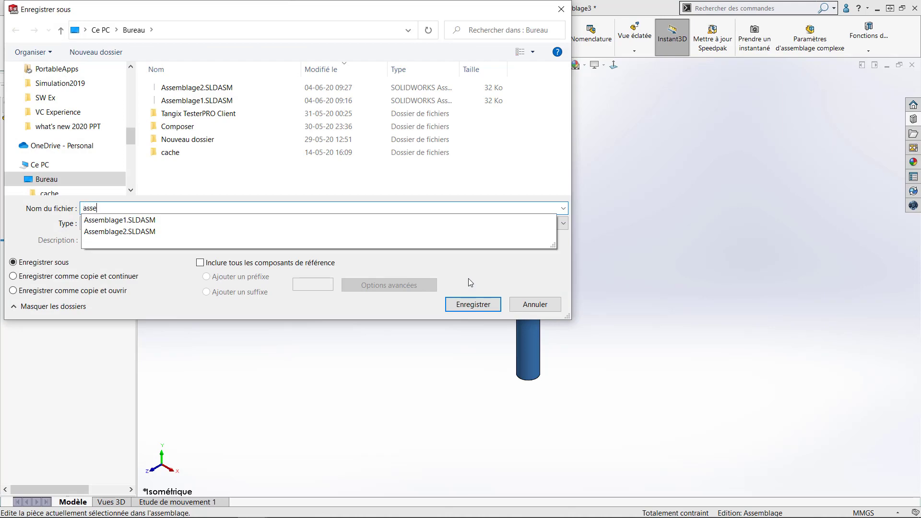
type("mblage test")
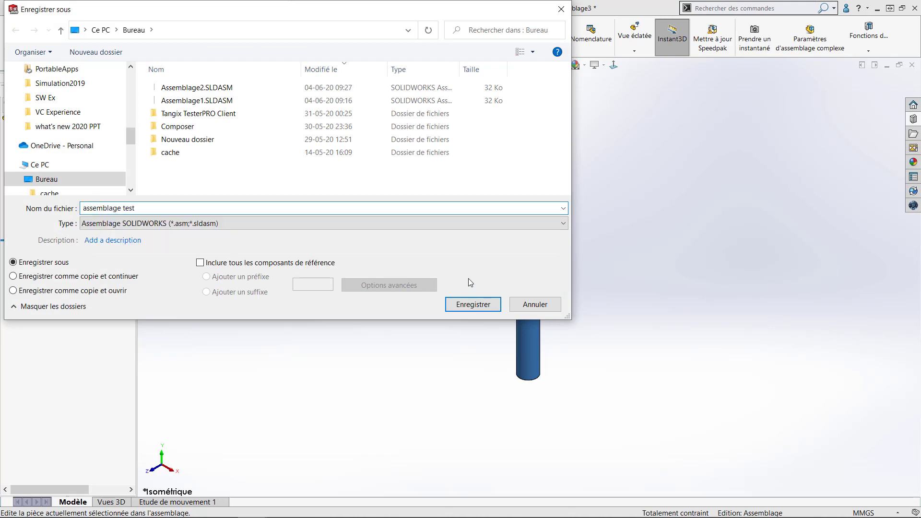
left_click(486, 306)
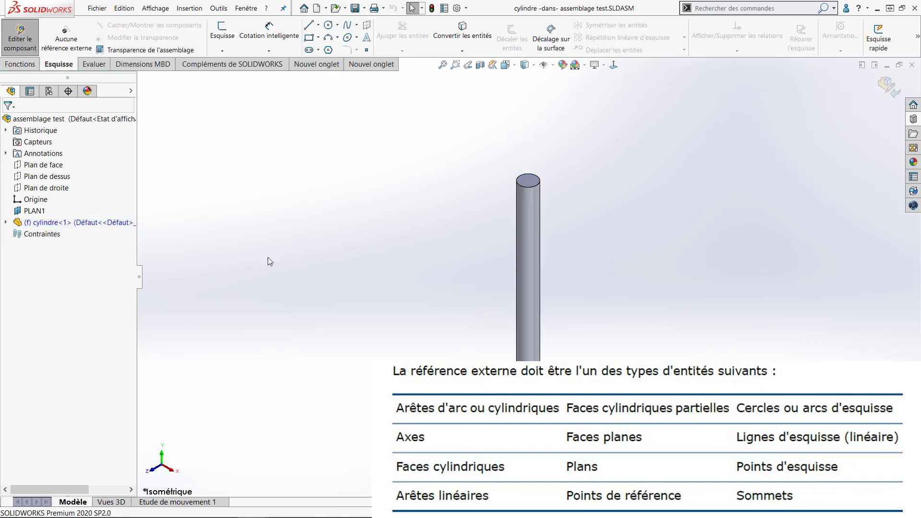
Change the cylinder extrusion's end condition to Jusqu'à la surface, ending at the assembly plane PLAN1, and exit component editing
left_click(5, 222)
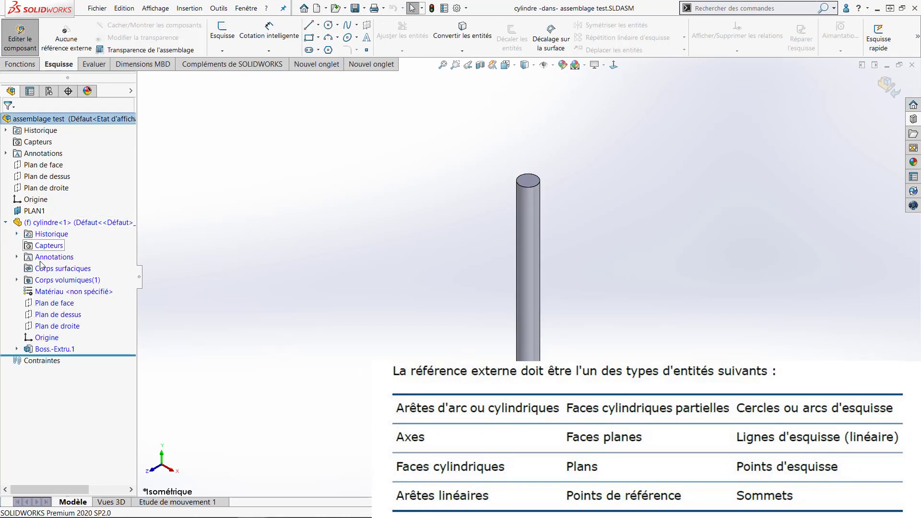
left_click(50, 348)
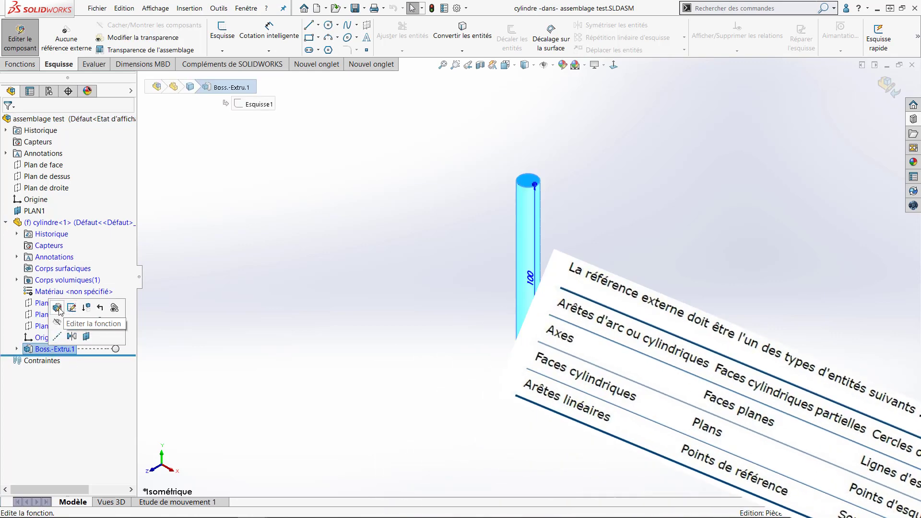
left_click(59, 310)
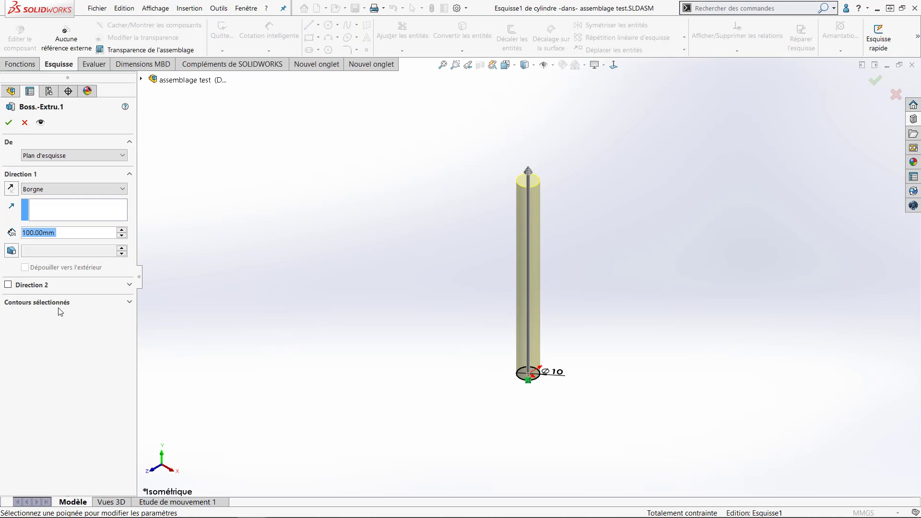
left_click(85, 189)
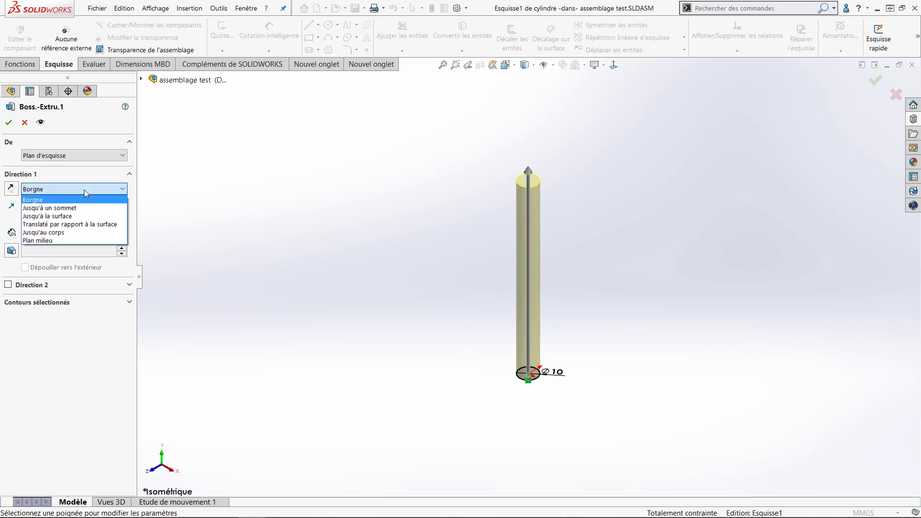
left_click(79, 216)
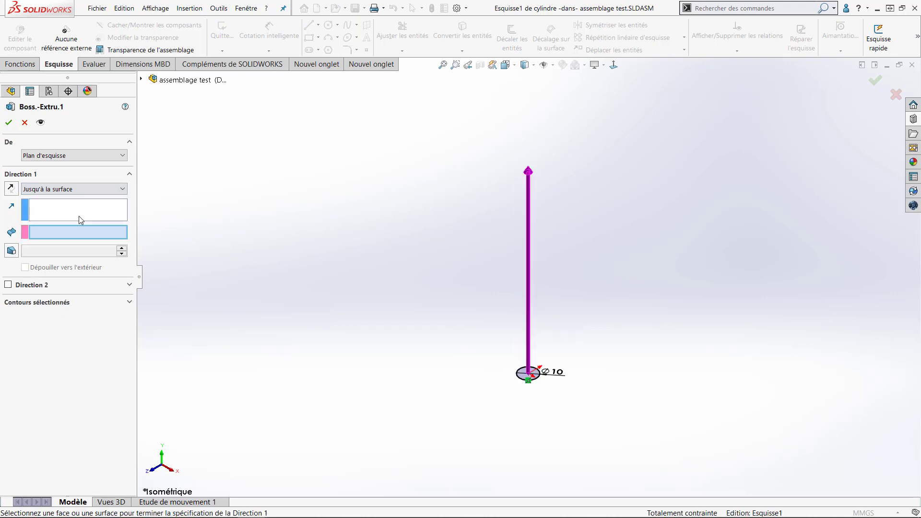
left_click(141, 78)
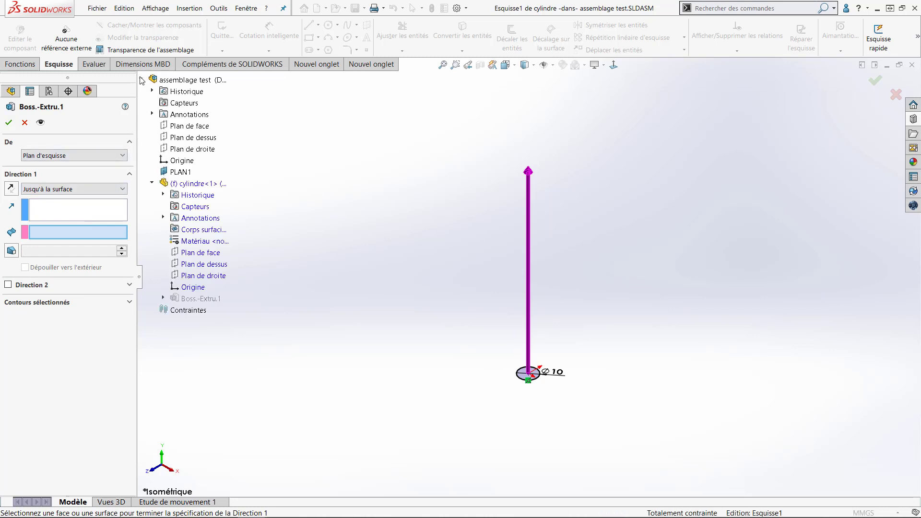
left_click(179, 172)
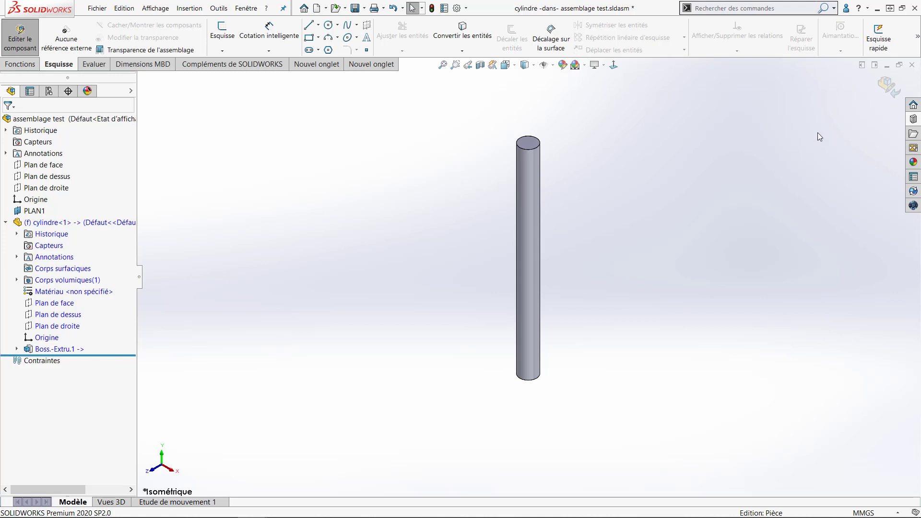
left_click(889, 85)
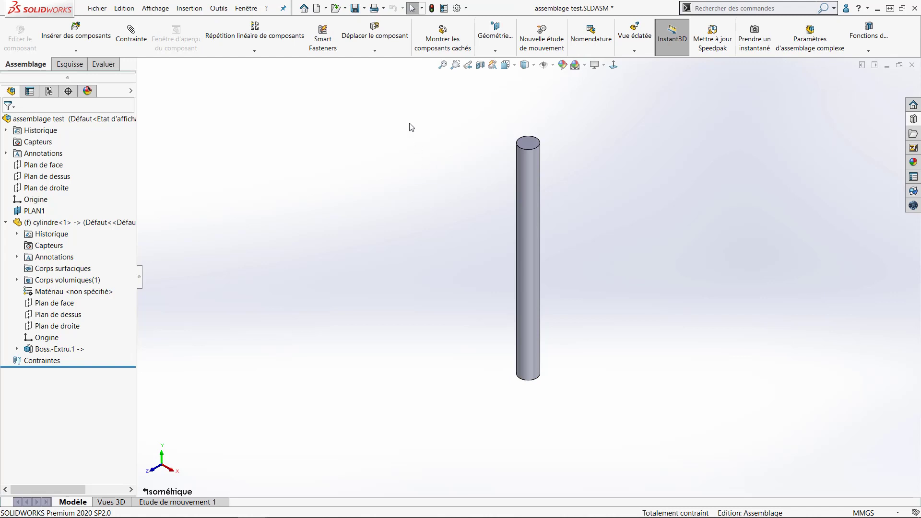
Save the assembly together with its cylindre part and tile the open document windows vertically
left_click(355, 7)
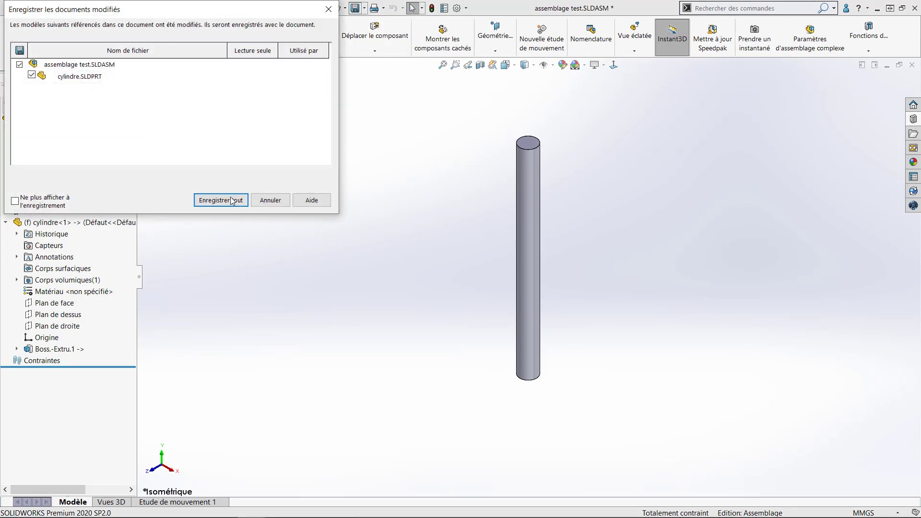
left_click(231, 200)
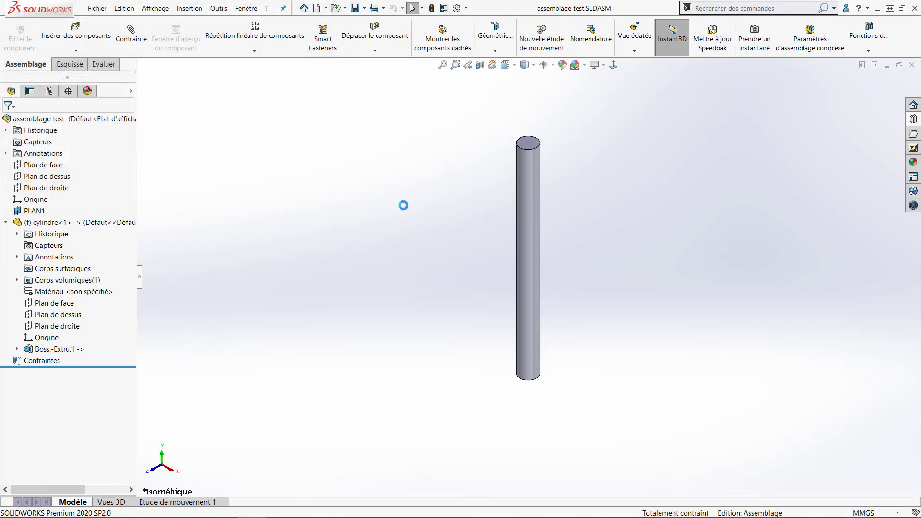
left_click(246, 8)
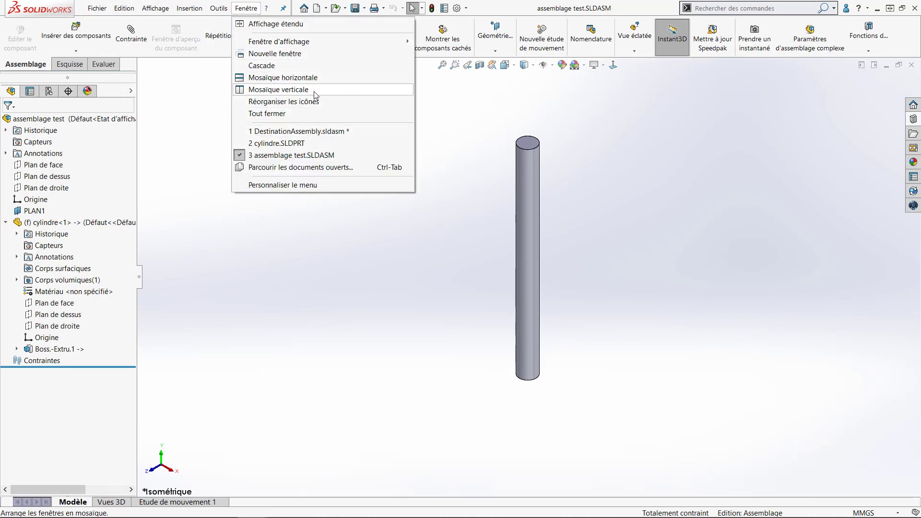
left_click(298, 90)
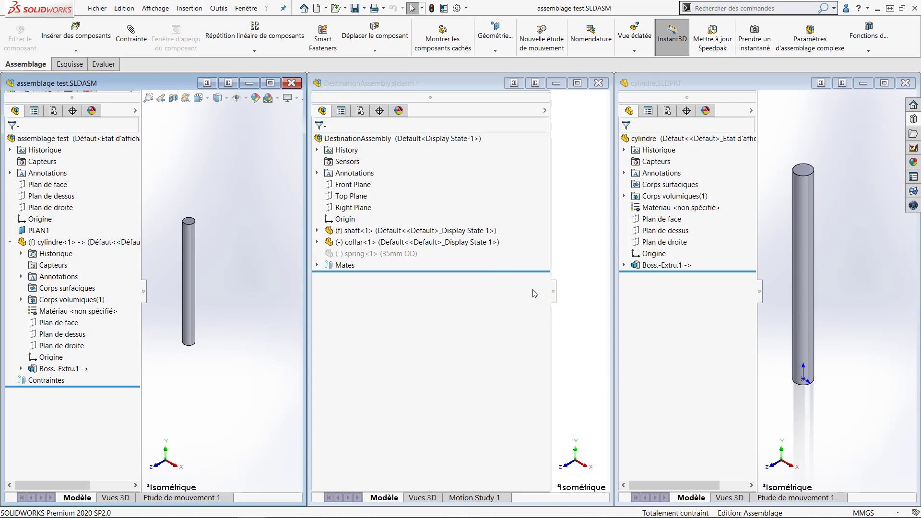
Insert the cylindre part into DestinationAssembly beside the shaft and maximize that assembly's window
left_click_drag(555, 301, 398, 297)
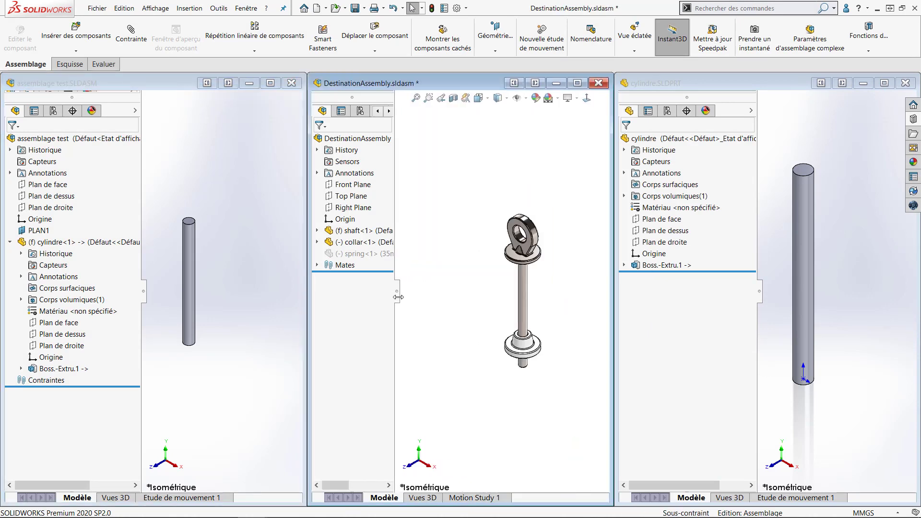
left_click_drag(643, 138, 566, 296)
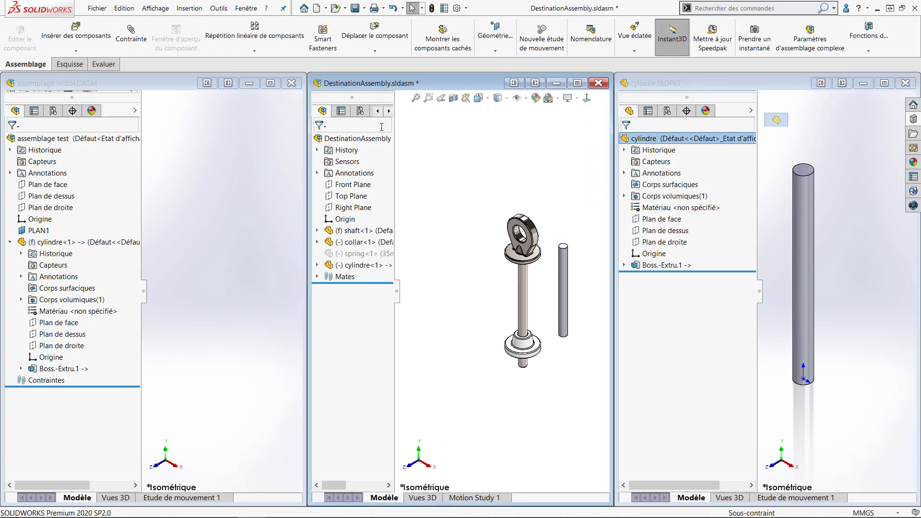
left_click(577, 84)
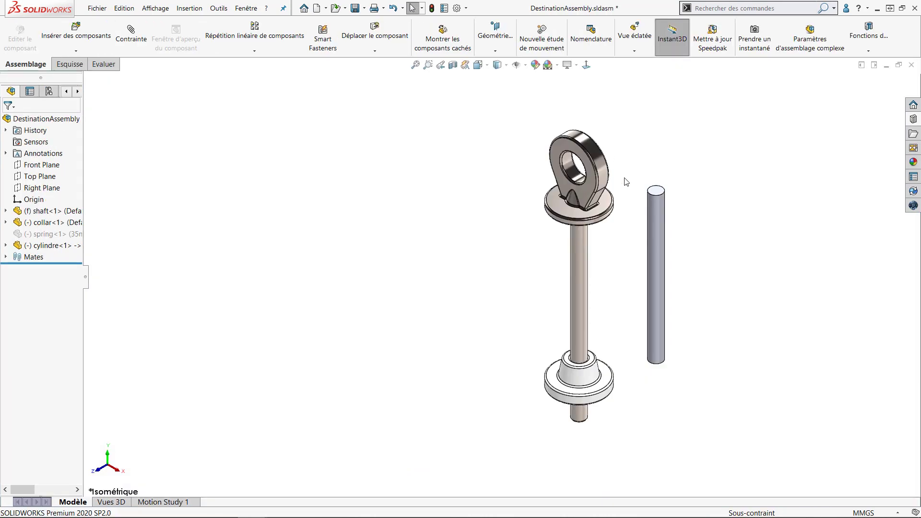
Mate the cylinder's end face coincident with the collar flange's upper face and move the cylinder over the flange's edge
scroll(641, 365, "down", 4)
left_click(644, 341)
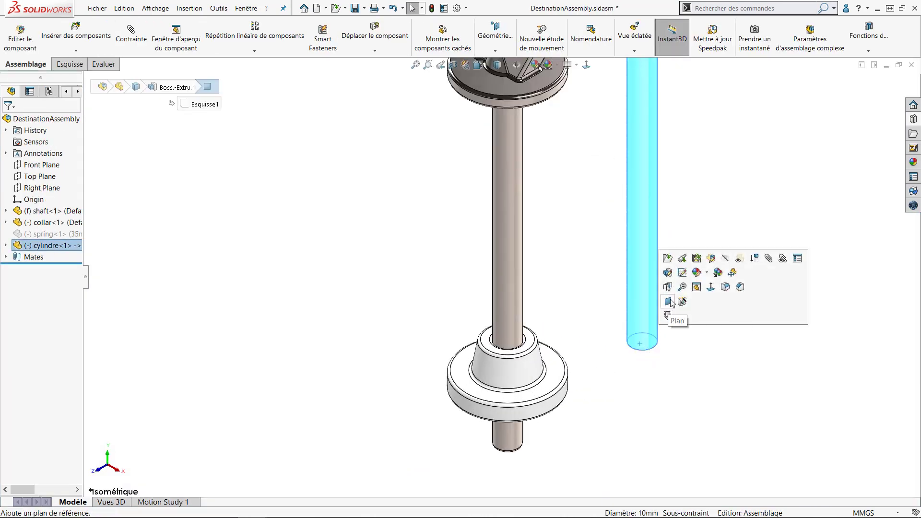
left_click(668, 315)
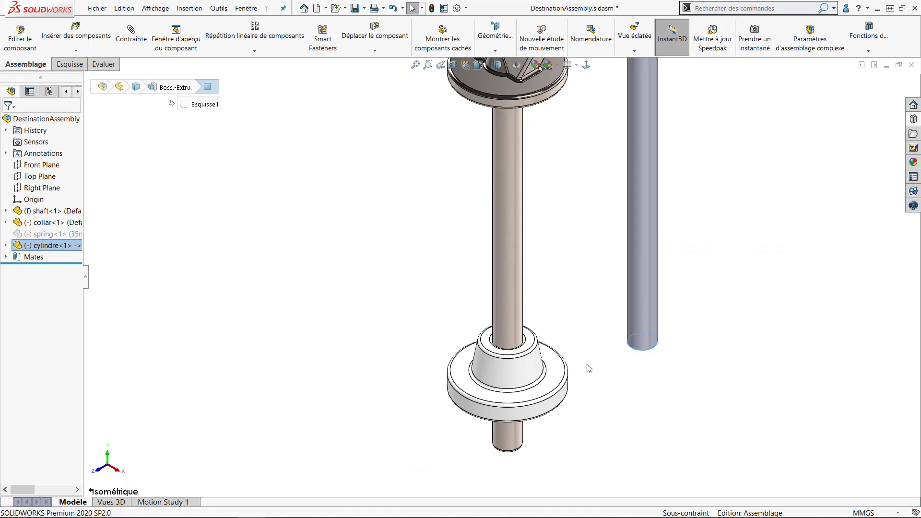
left_click(563, 378, "ctrl")
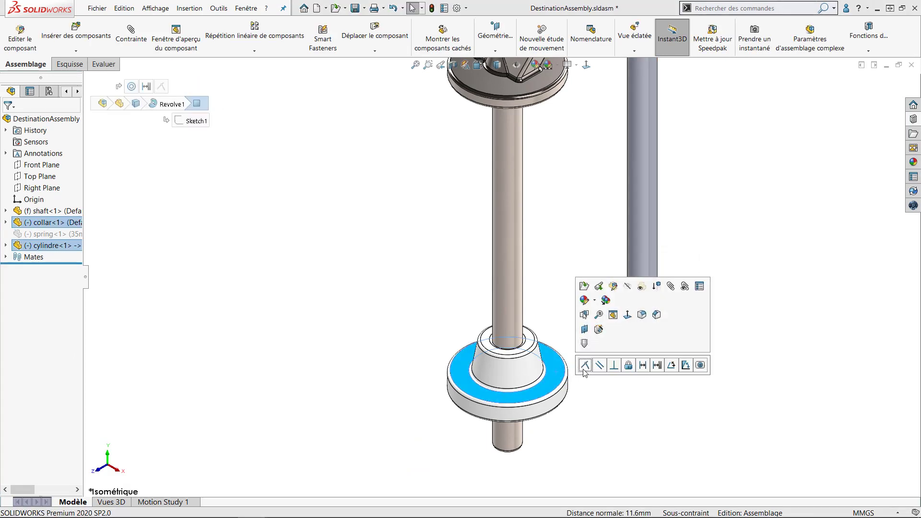
left_click(585, 366)
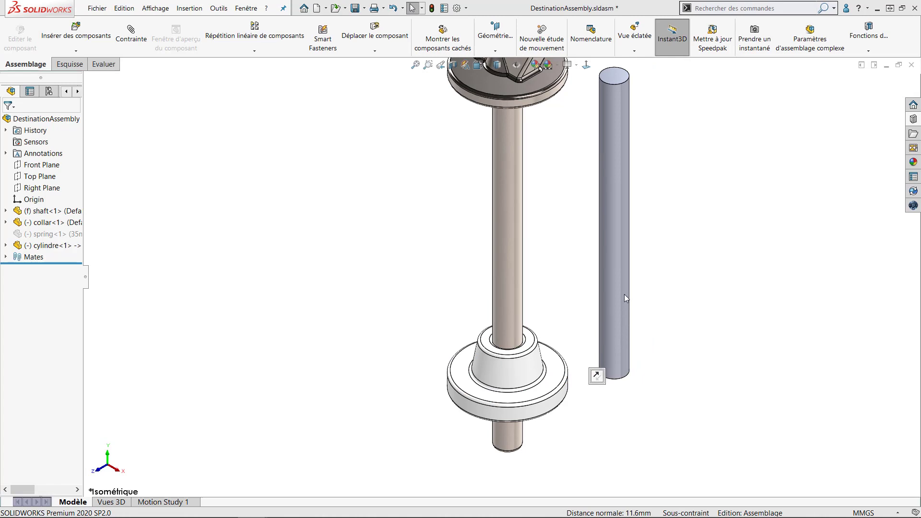
left_click_drag(609, 298, 557, 305)
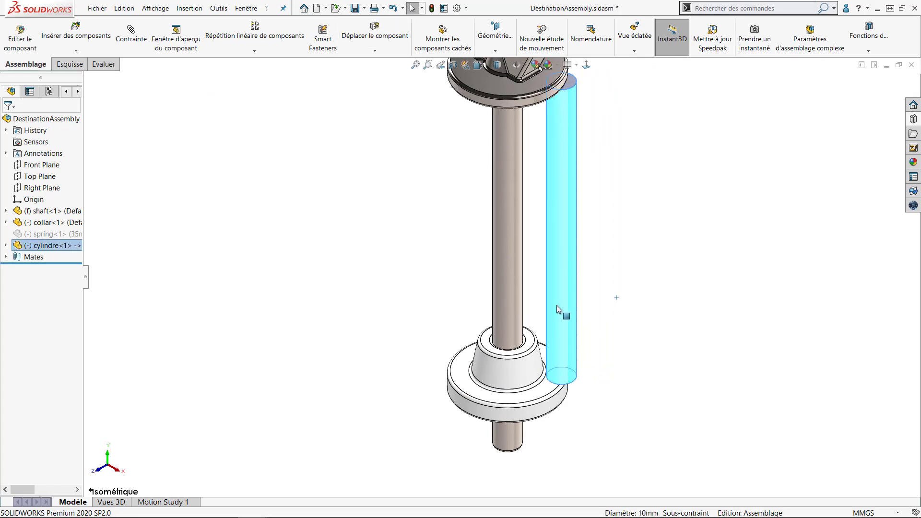
Make the cylindre component flexible, reattaching its PLAN1 reference to the underside face of the shaft's upper flange
left_click_drag(86, 282, 163, 278)
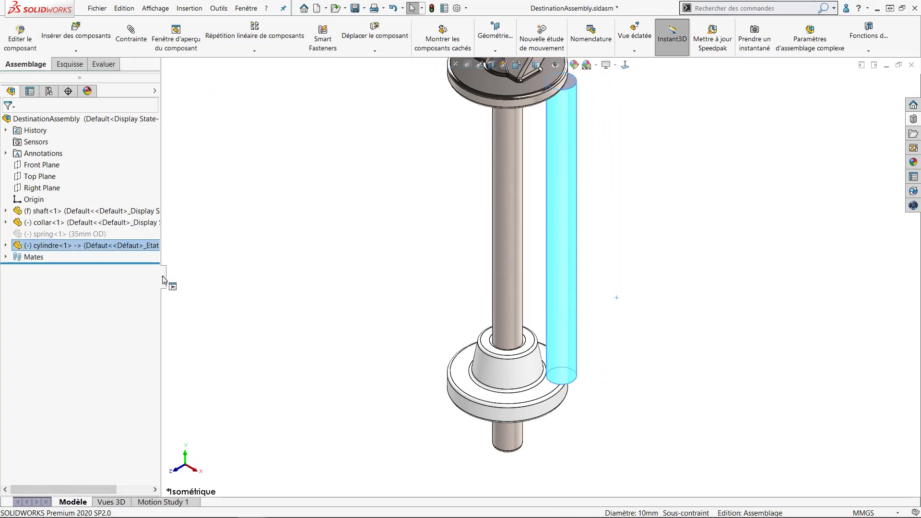
left_click(6, 246)
mouse_move(81, 384)
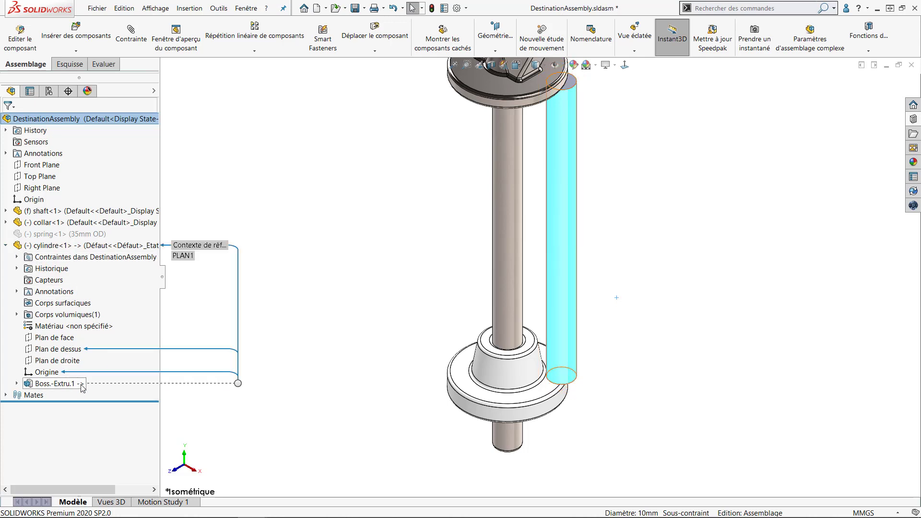
left_click(75, 245)
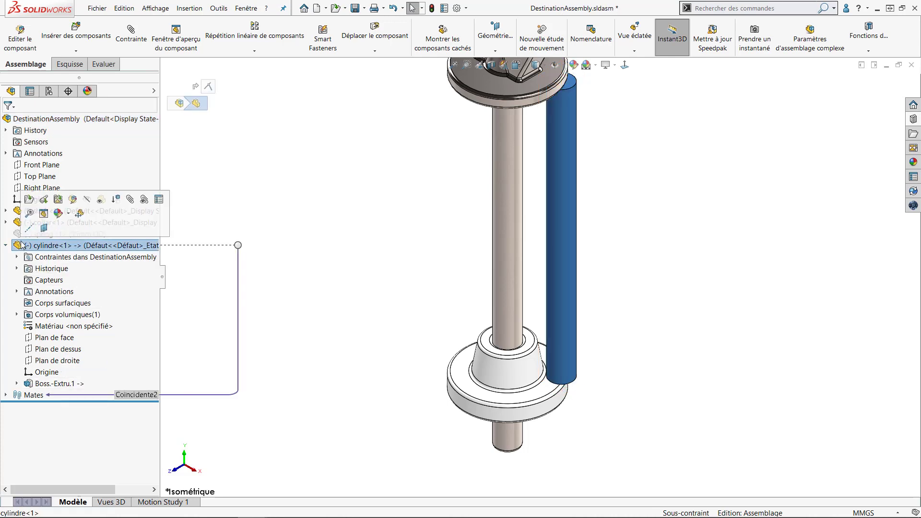
left_click(80, 213)
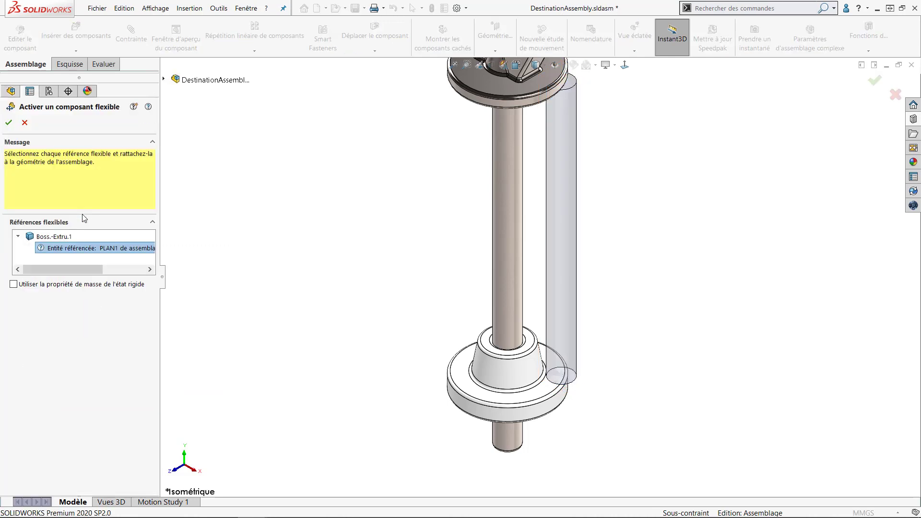
middle_click_drag(412, 187, 556, 121)
left_click(557, 121)
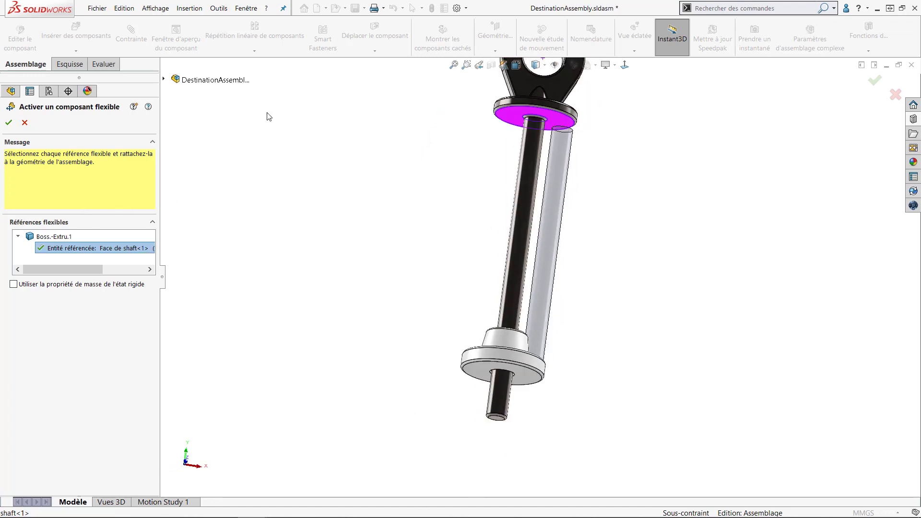
left_click(10, 123)
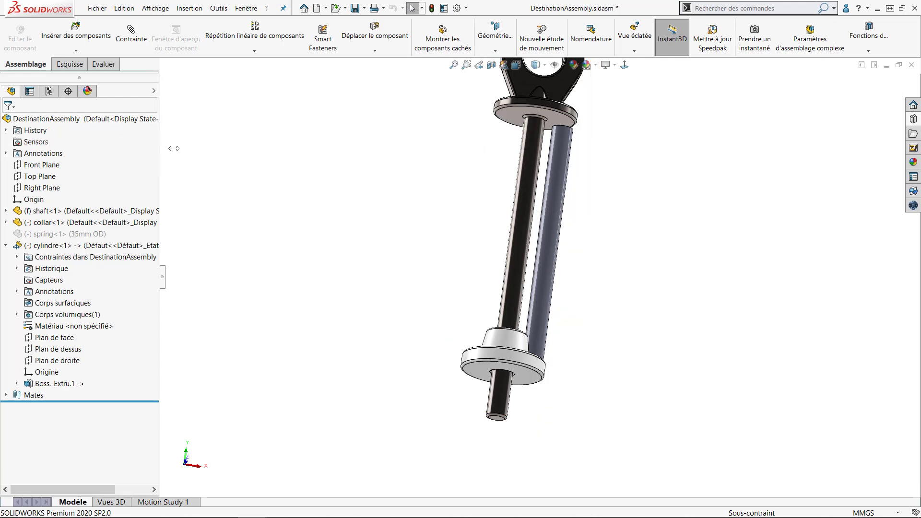
Slide the collar along the shaft in isometric view to check how the flexible cylinder's length adapts
key("ctrl+7")
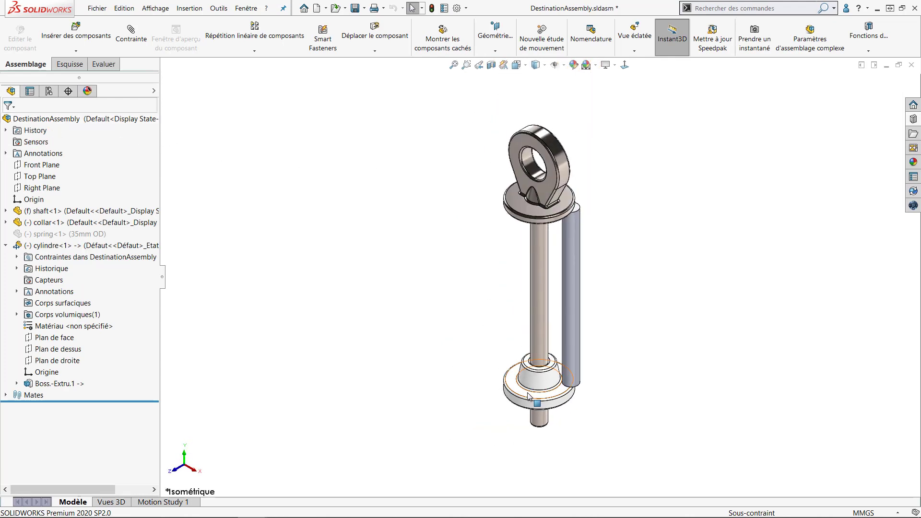
left_click(527, 407)
mouse_move(526, 406)
left_mouse_down()
mouse_move(551, 299)
mouse_move(527, 404)
left_mouse_up()
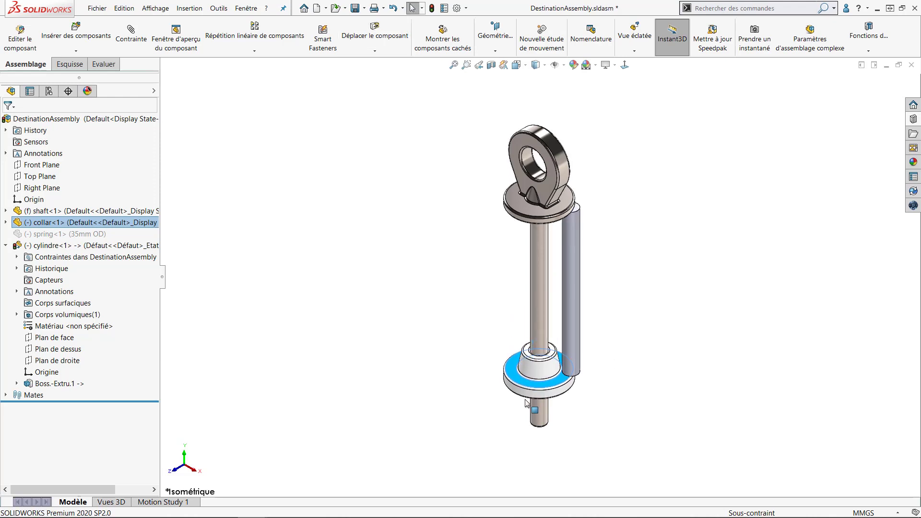
Calculate the mass properties of the whole DestinationAssembly with the collar near the shaft's lower end
left_click(435, 348)
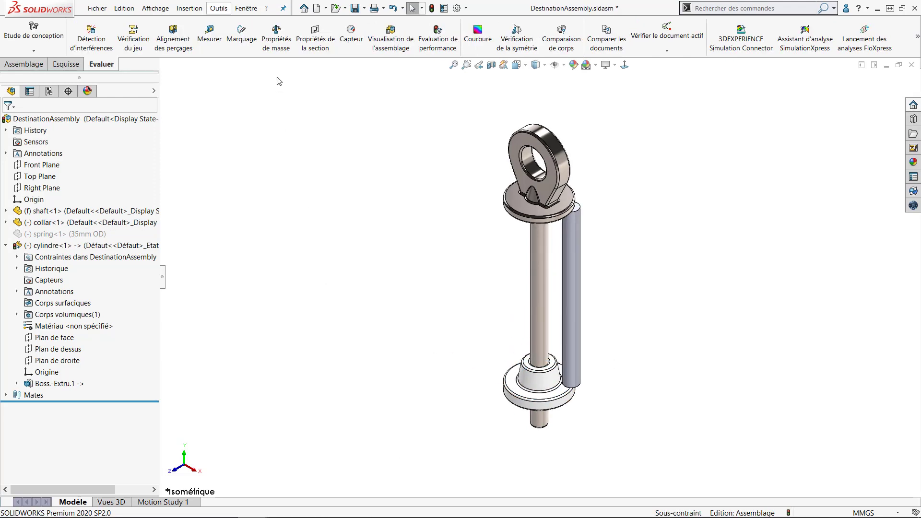
left_click(277, 37)
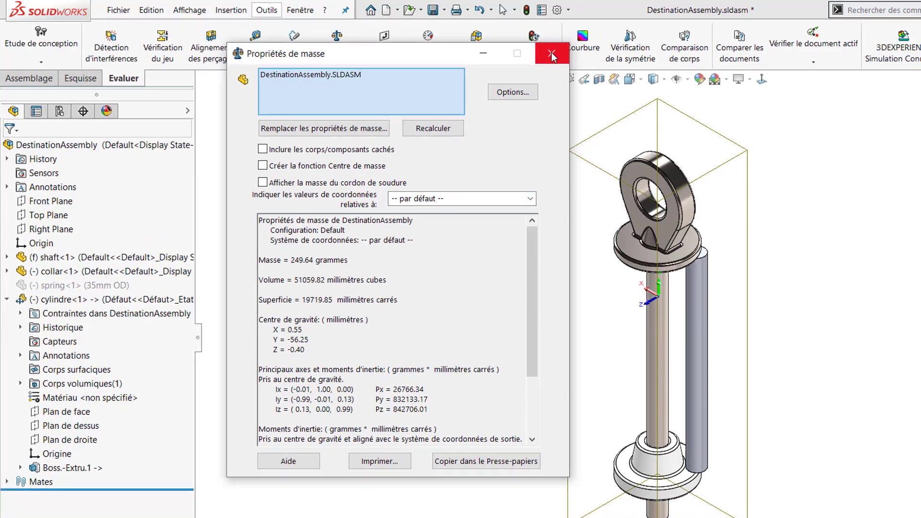
left_click(580, 56)
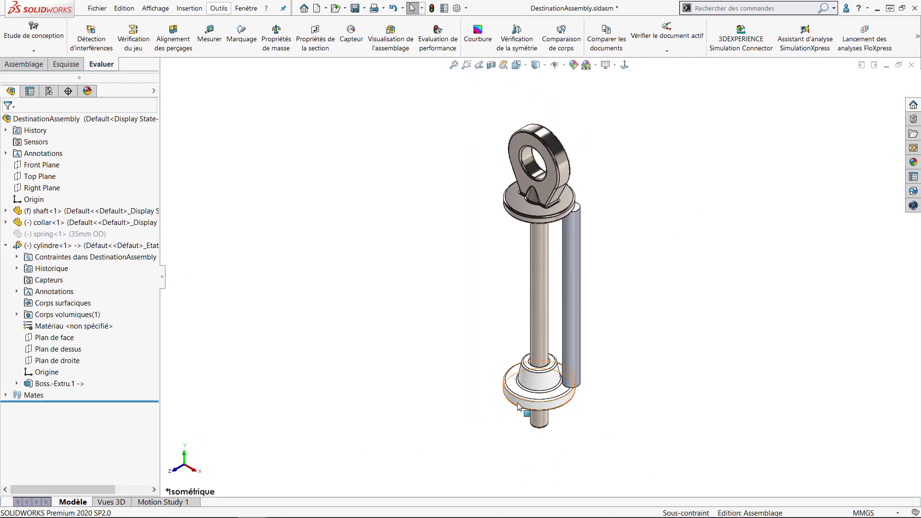
Slide the collar up the shaft to shorten the cylinder and recheck the assembly's mass properties
left_click_drag(515, 410, 522, 318)
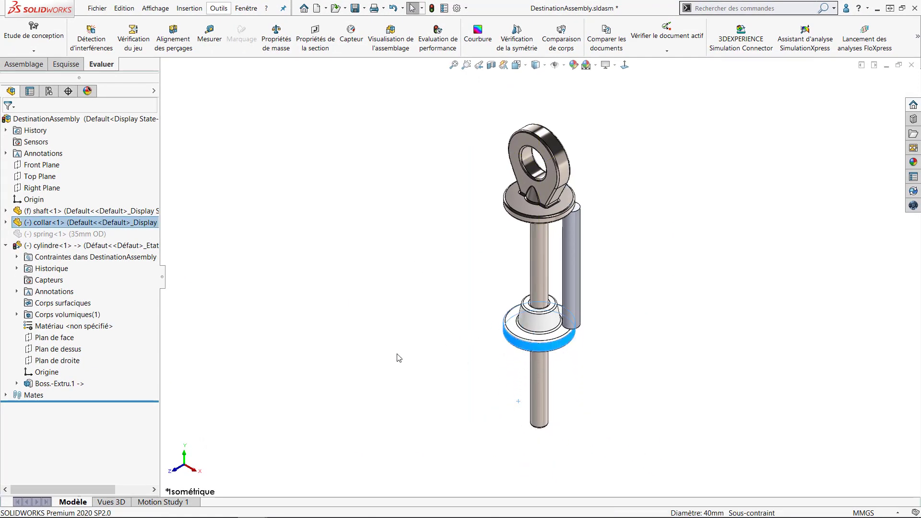
left_click(397, 356)
left_click(276, 36)
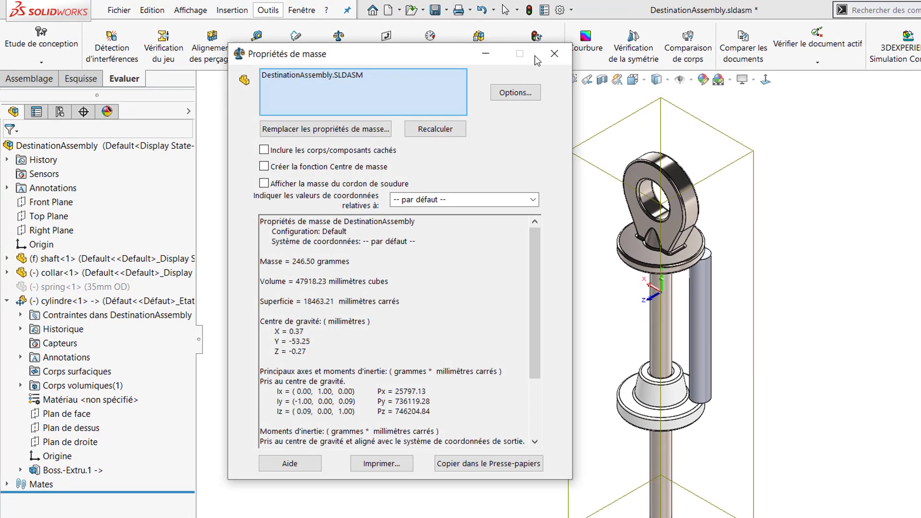
left_click(554, 55)
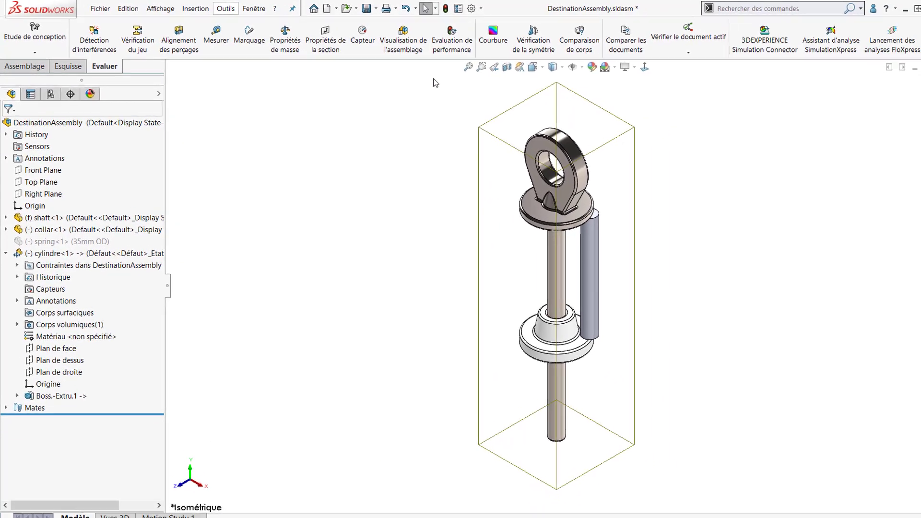
Slide the collar back down the shaft and make the cylindre component rigid again
left_click_drag(528, 336, 528, 434)
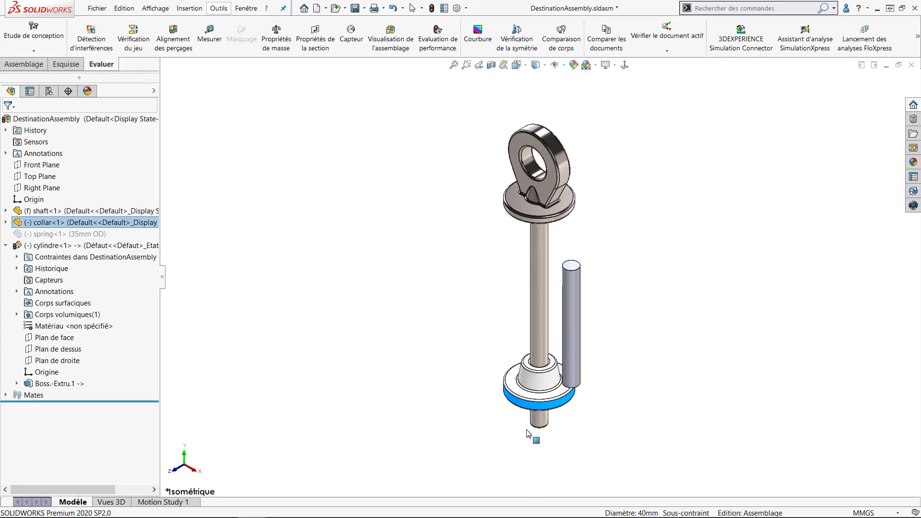
left_click(386, 369)
left_click(61, 246)
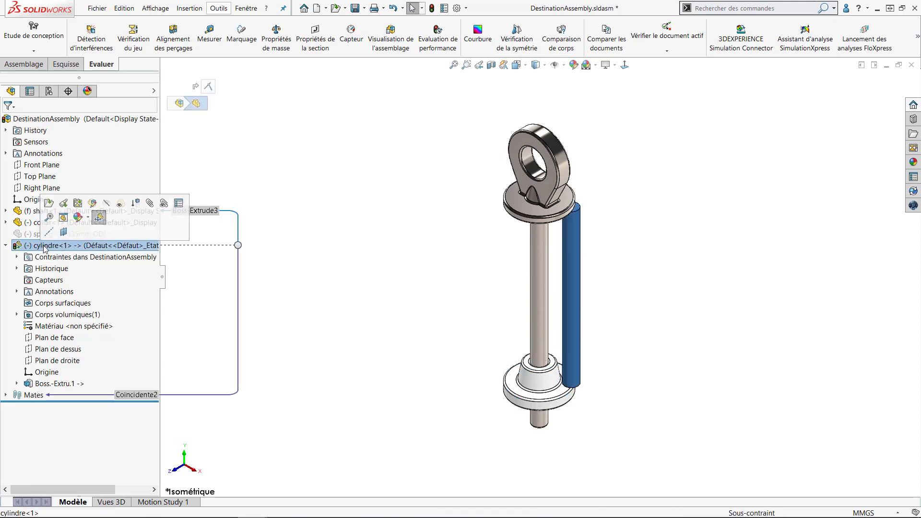
left_click(99, 218)
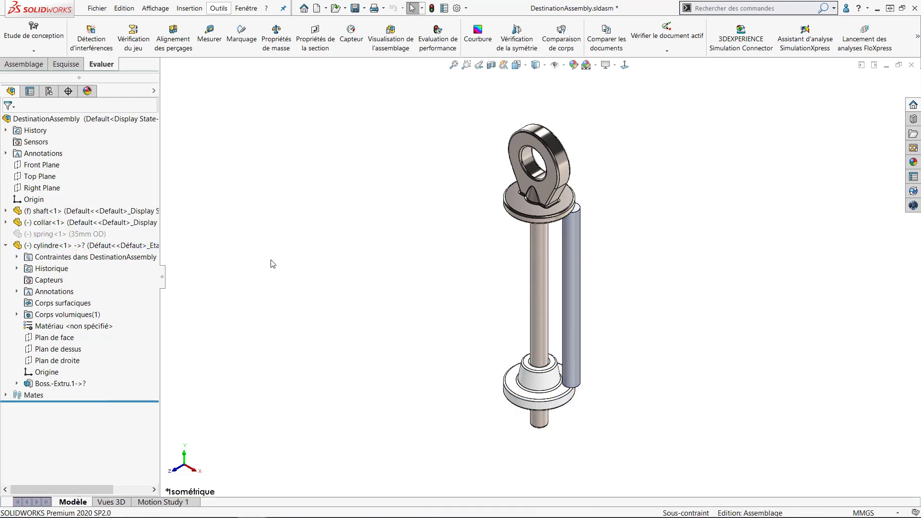
Make cylindre flexible again using the rigid state's mass property, with the shaft's upper flange underside as its reference
left_click(27, 246)
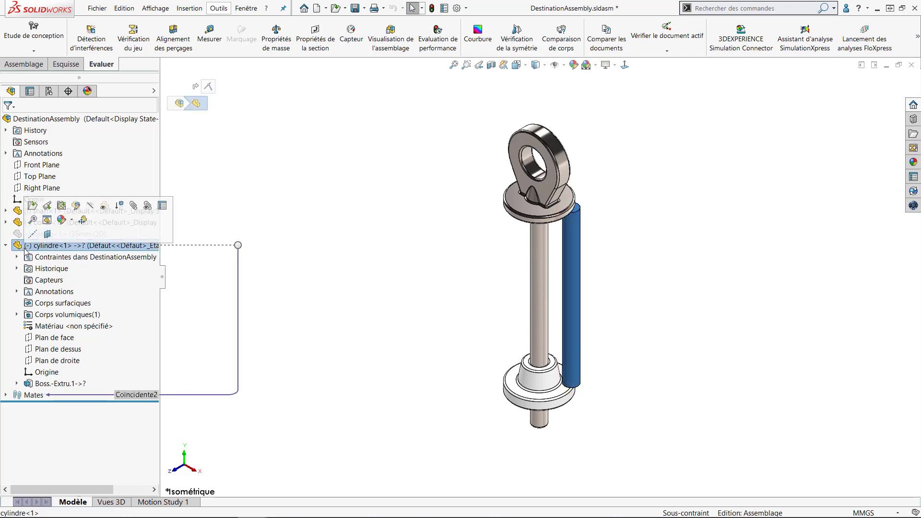
left_click(82, 221)
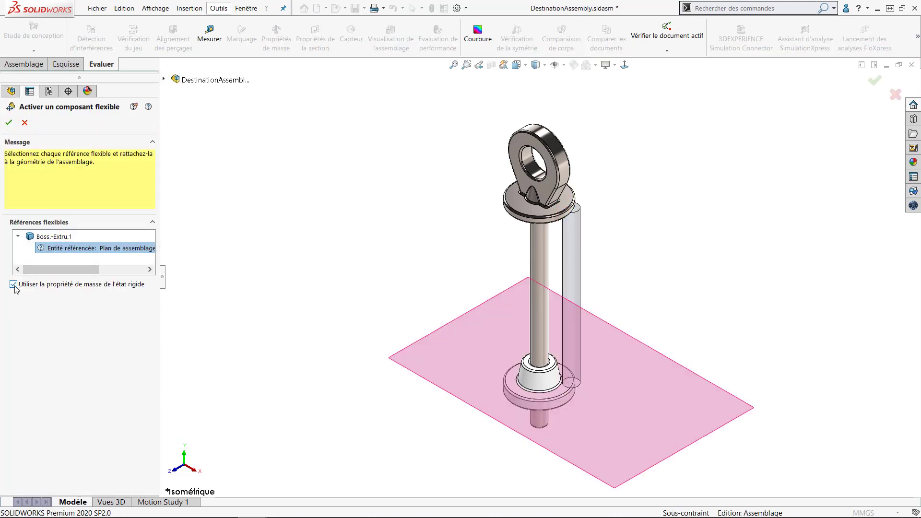
middle_click_drag(347, 278, 509, 192)
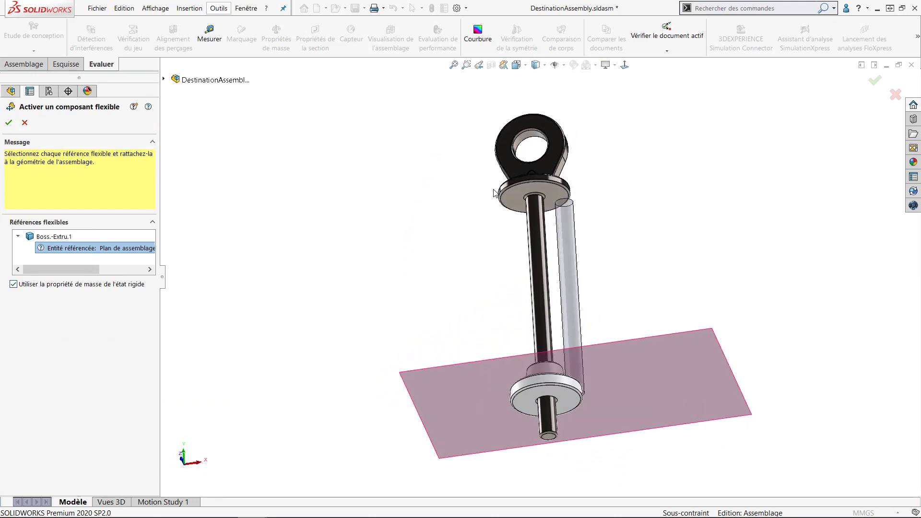
left_click(514, 205)
right_click(514, 205)
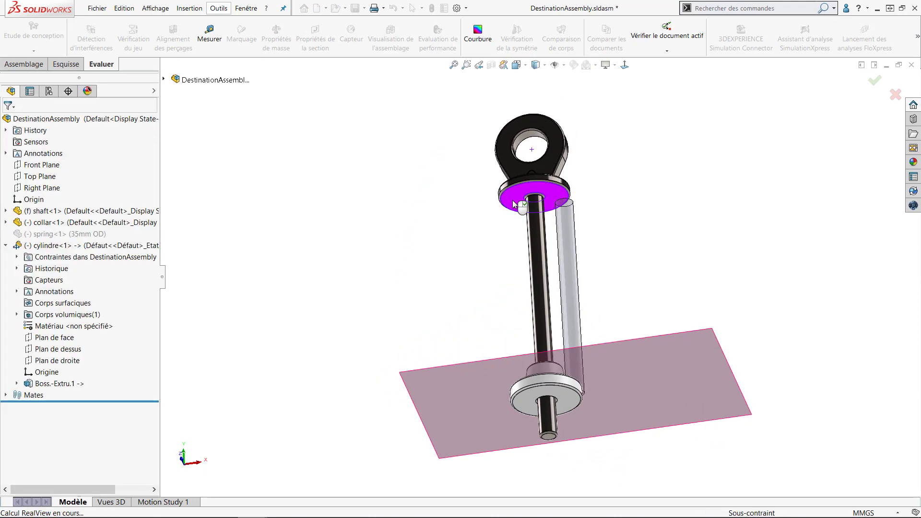
Examine the assembly's mass properties with the cylinder's rigid-state mass option active
key("ctrl+7")
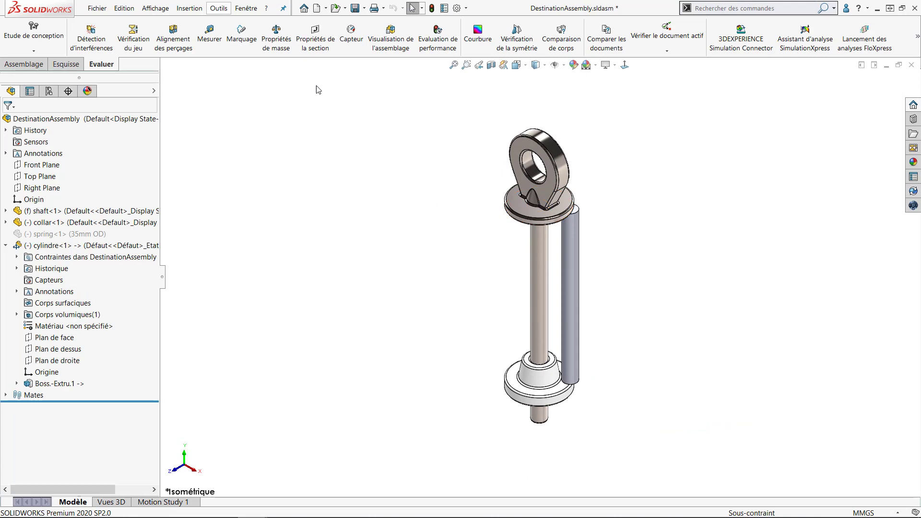
left_click(284, 50)
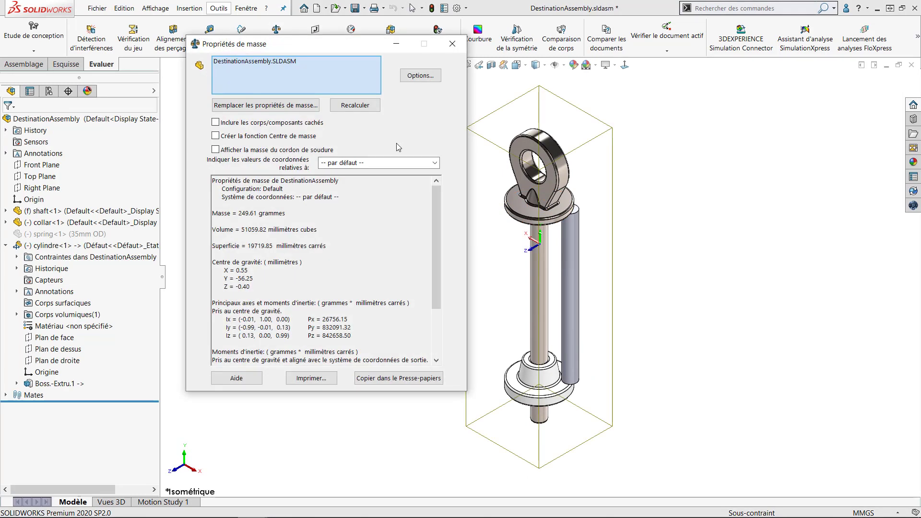
Slide the collar partway up the shaft and recheck the assembly's mass properties with the cylinder's rigid-state mass option active
left_click(452, 44)
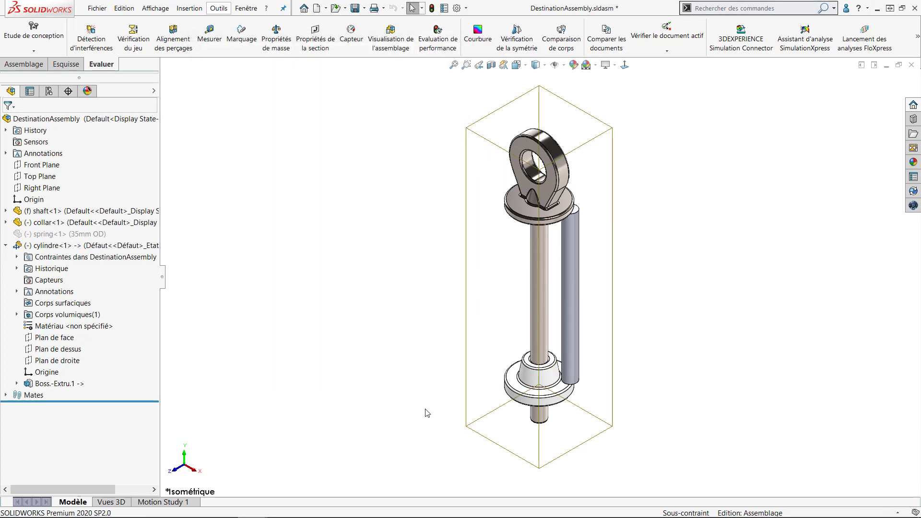
left_click_drag(519, 405, 496, 311)
left_click(439, 274)
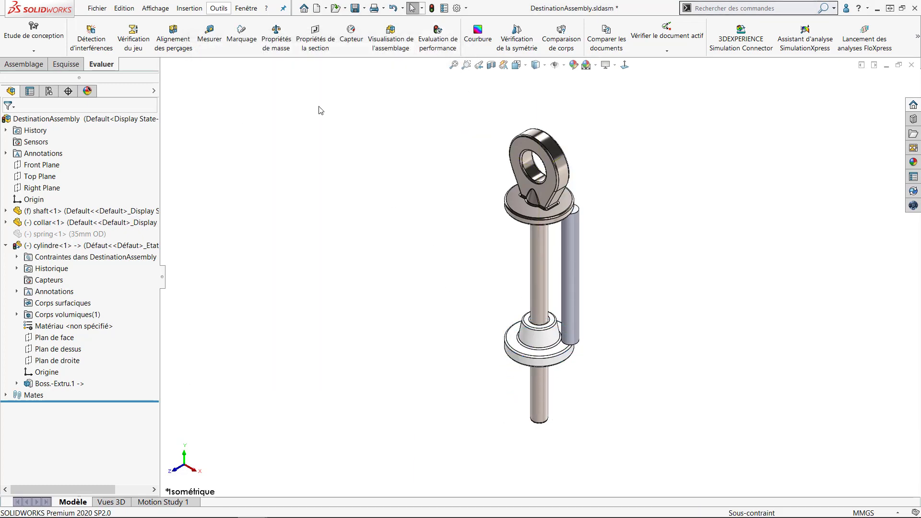
left_click(279, 44)
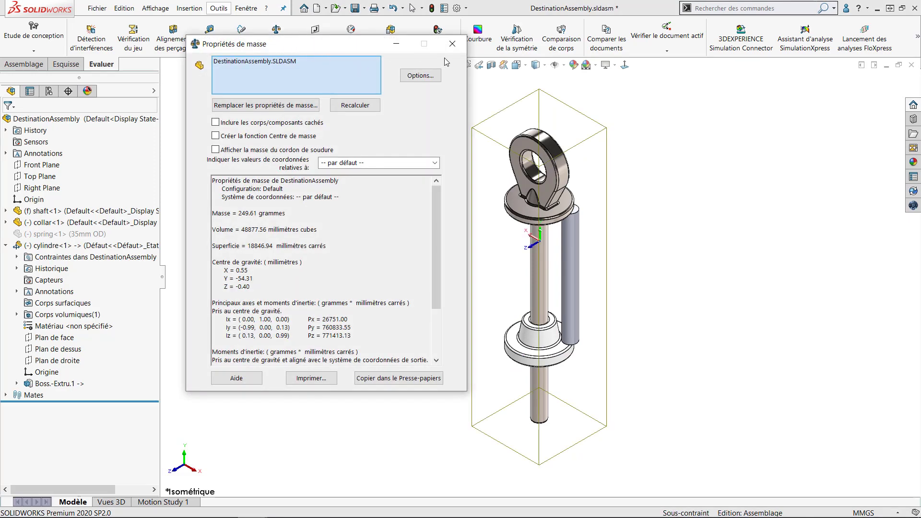
left_click(452, 44)
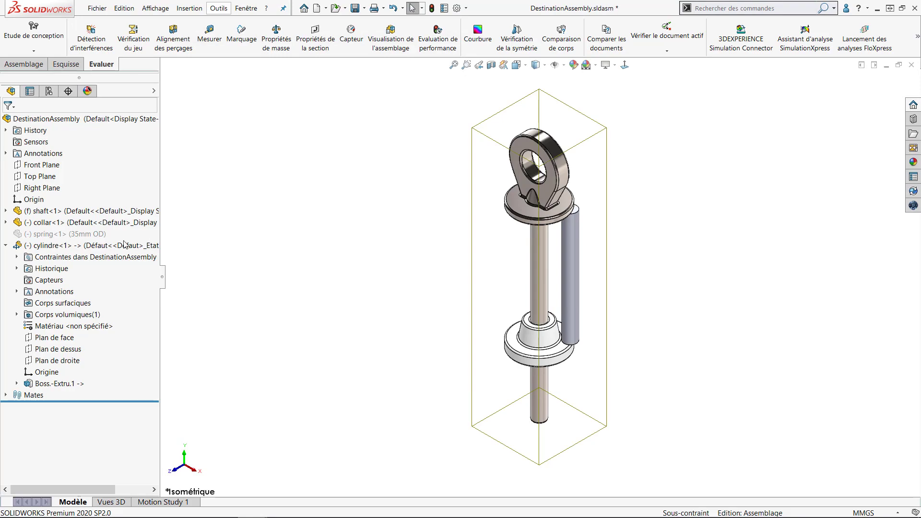
Modify the flexible part references of cylindre, reattaching Boss.-Extru.1 to the top face of the shaft's upper flange
right_click(59, 246)
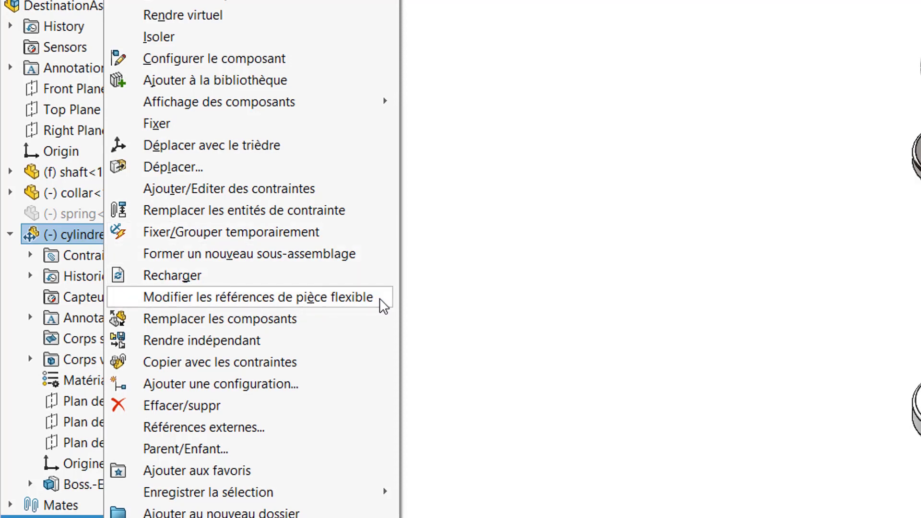
left_click(259, 297)
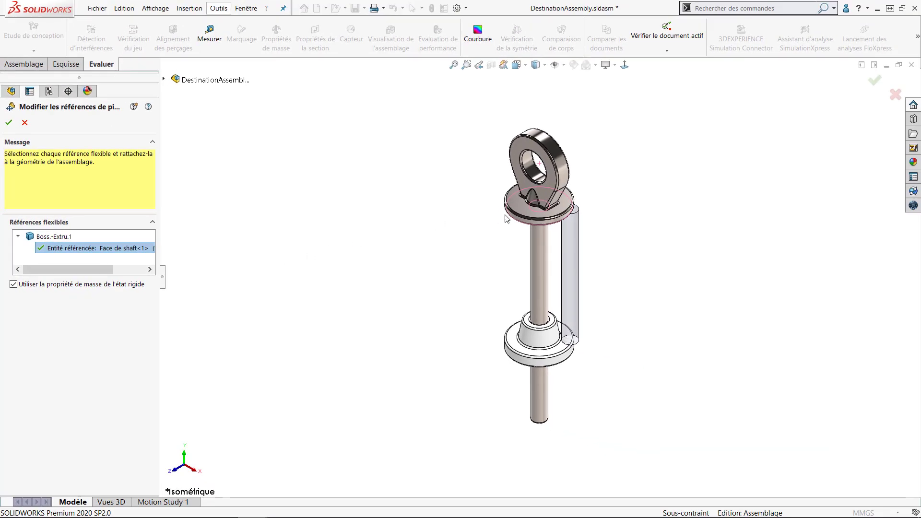
left_click(524, 216)
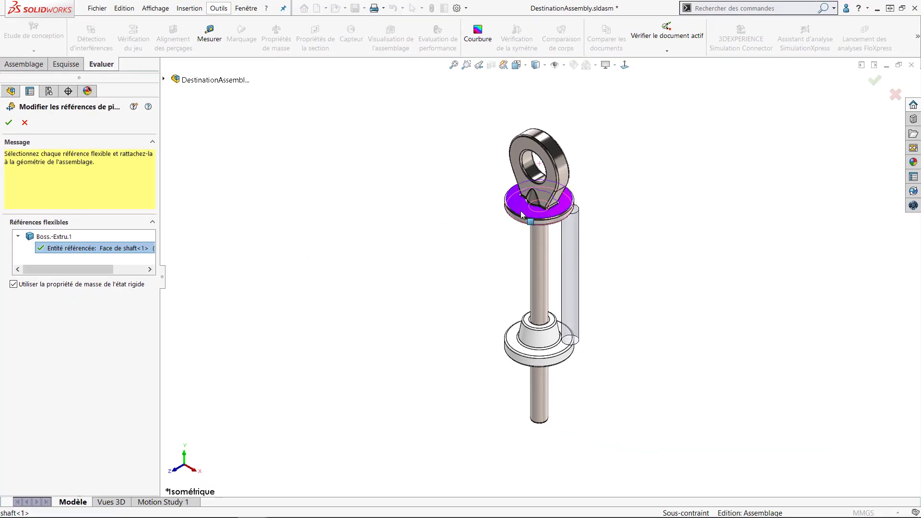
left_click(9, 124)
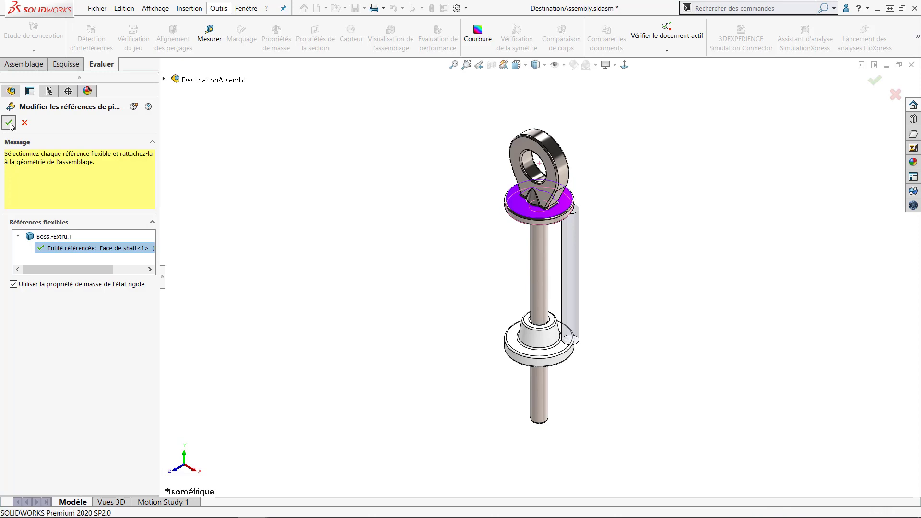